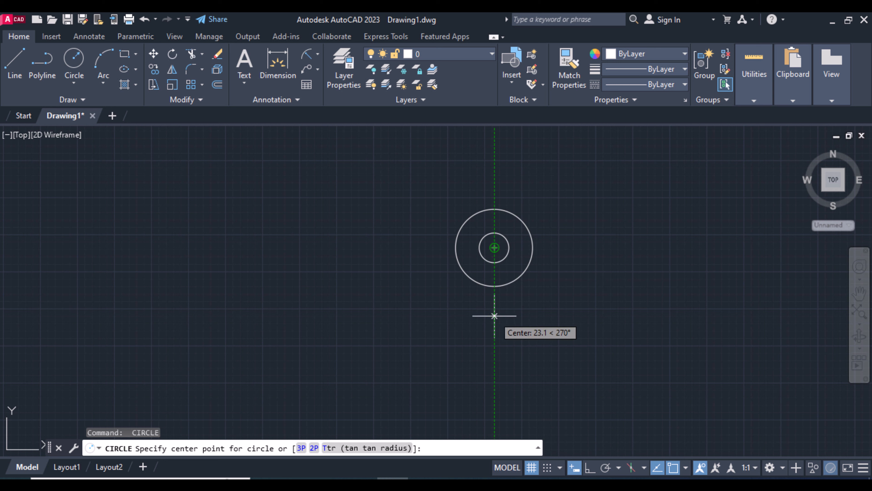
Draw concentric circles of radius 5 and 13, centred 36 units directly below the centre of the existing circle pair
type("36")
key("Return")
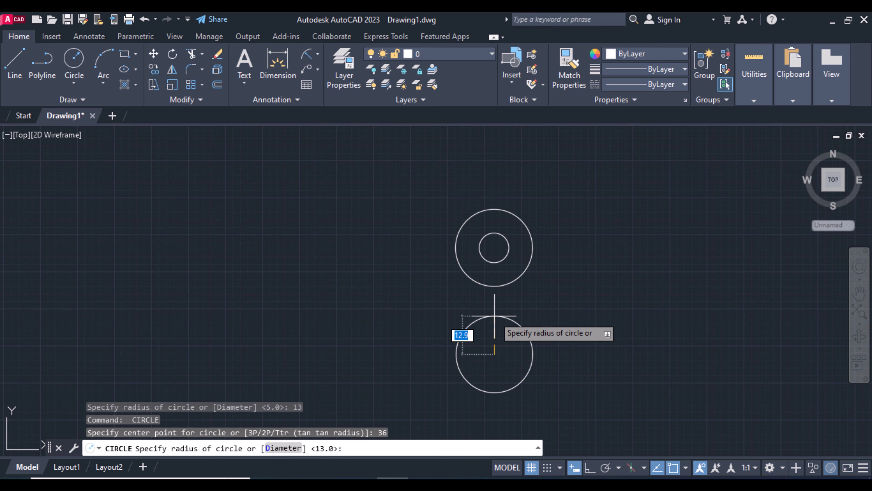
type("5")
key("Return")
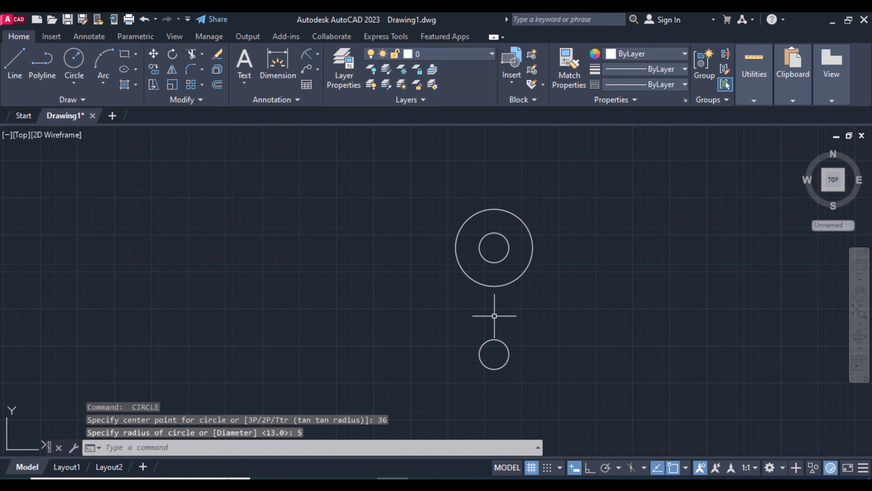
key("Return")
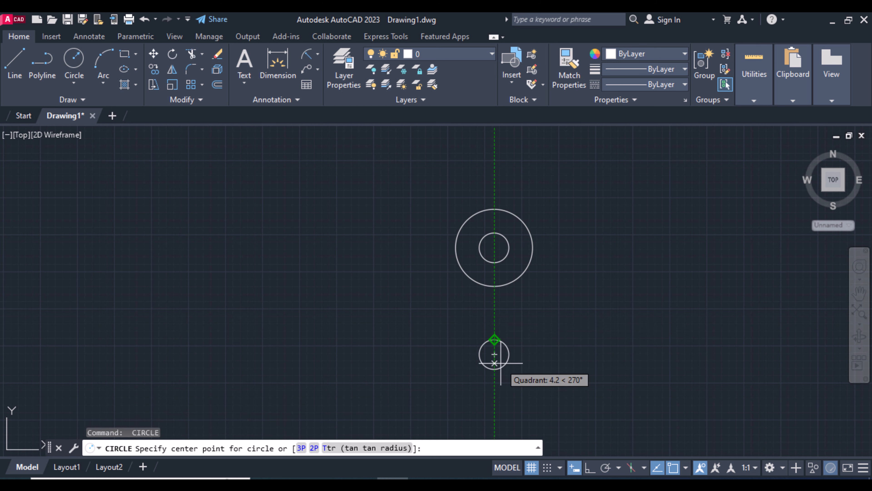
left_click(494, 354)
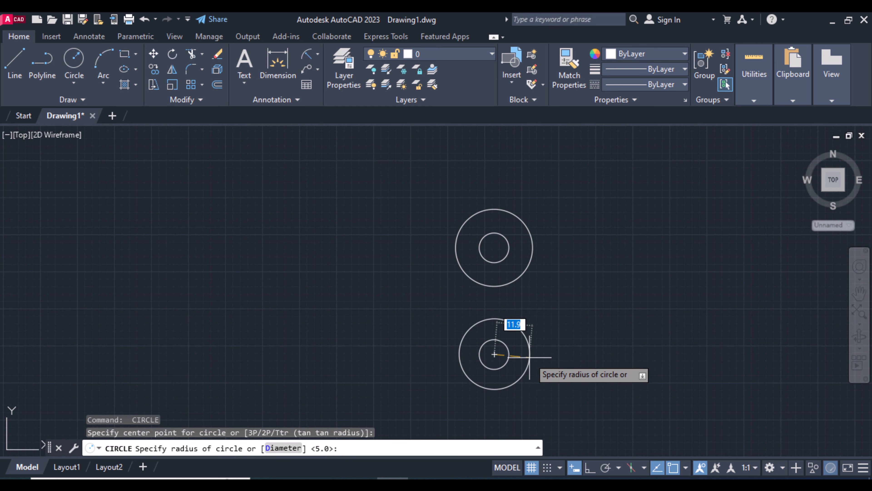
key("Return")
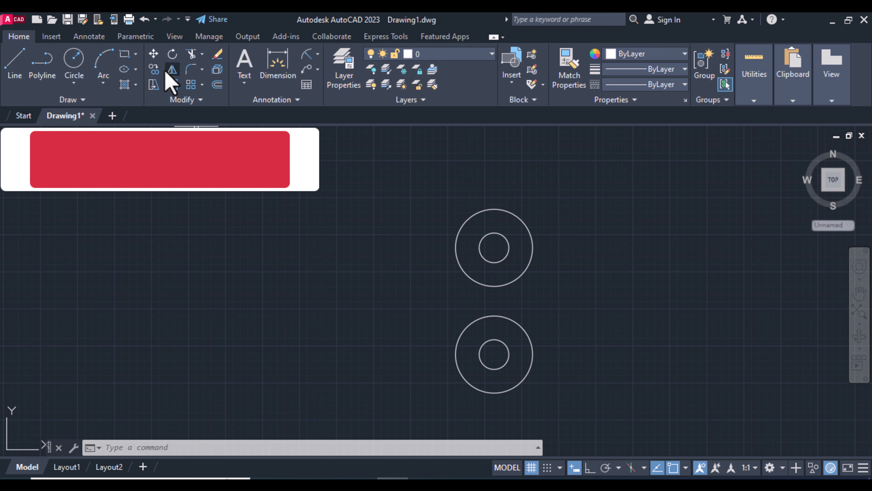
Mirror the lower circle pair across a vertical line 50 units left of its centre with Ortho on, keeping the source circles
left_click(172, 70)
left_click(457, 349)
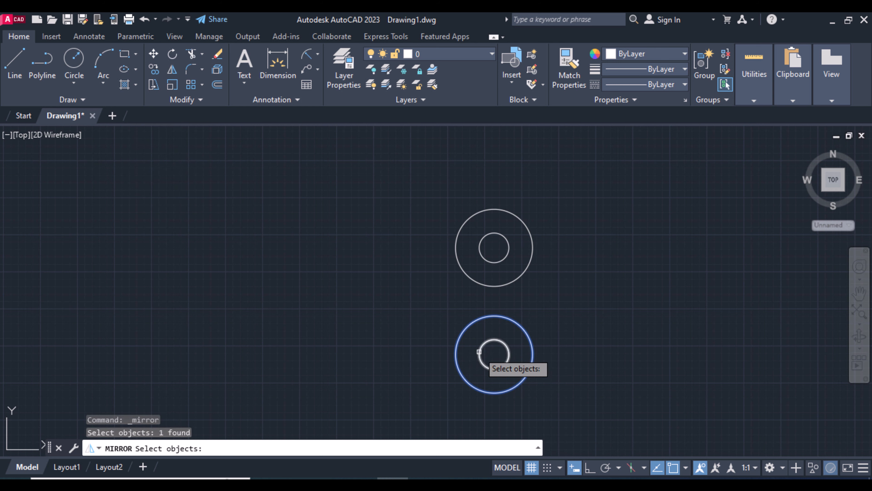
left_click(479, 351)
key("Return")
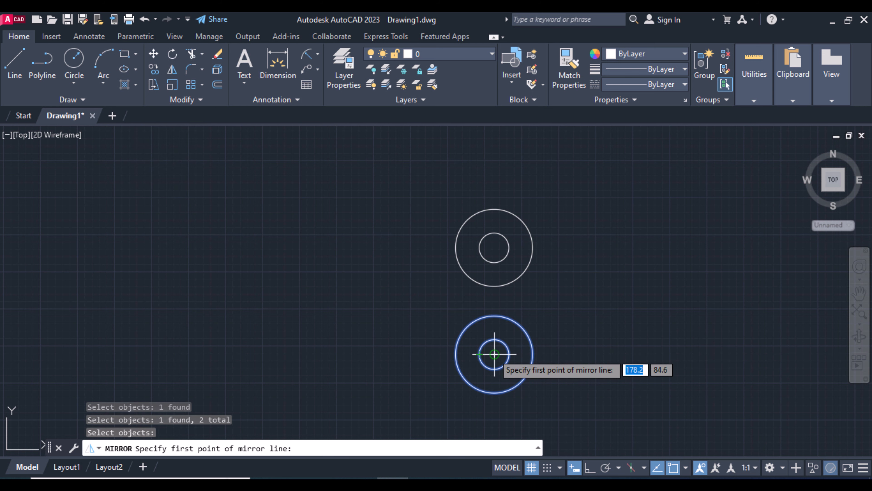
scroll(489, 353, "up", 4)
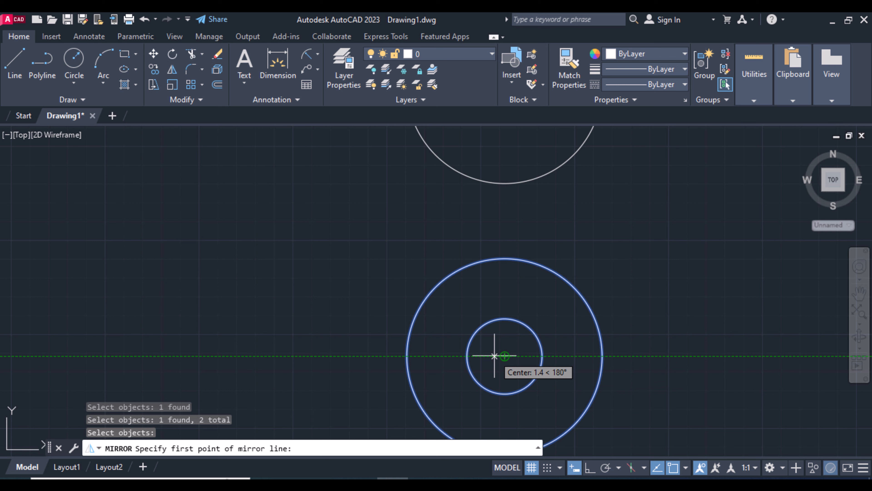
type("50")
key("Return")
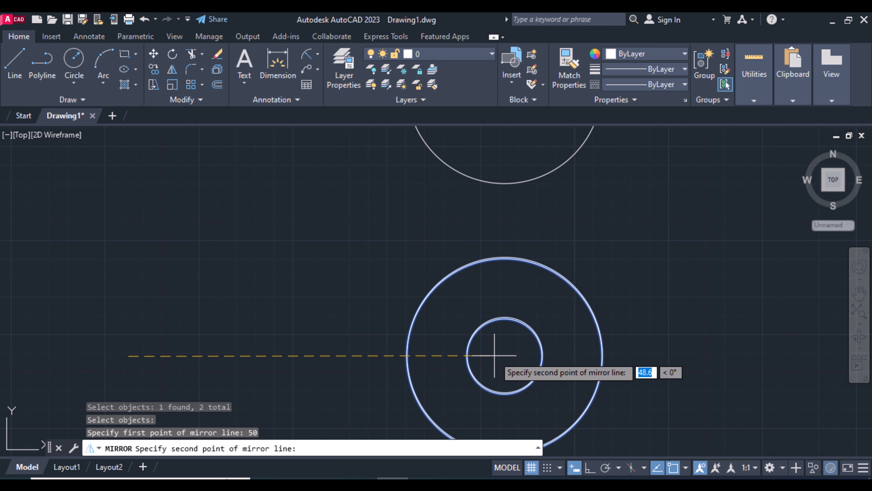
left_click(589, 468)
scroll(335, 374, "down", 5)
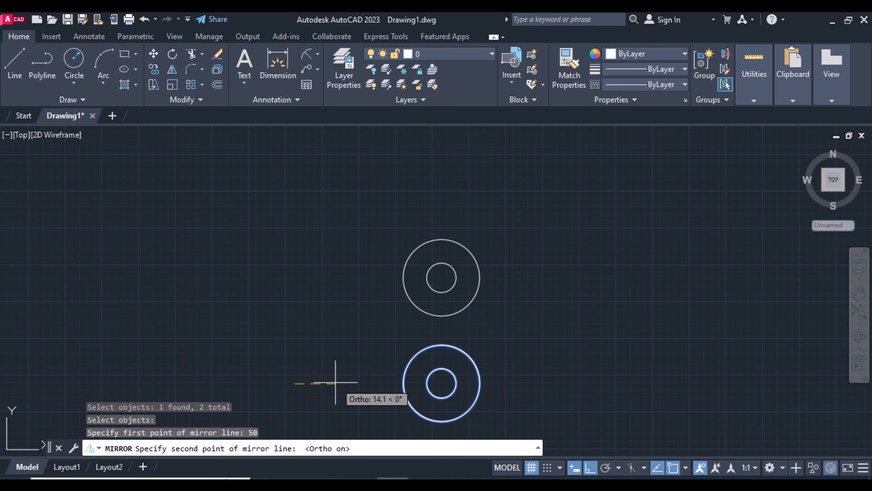
left_click(295, 338)
key("Return")
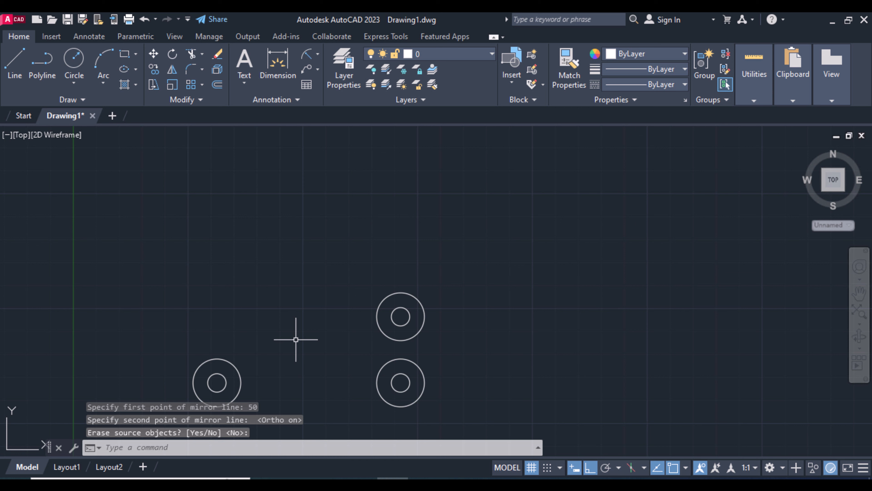
Draw concentric circles of radius 5 and 13, centred 36 units directly above the mirrored pair's centre
left_click(74, 59)
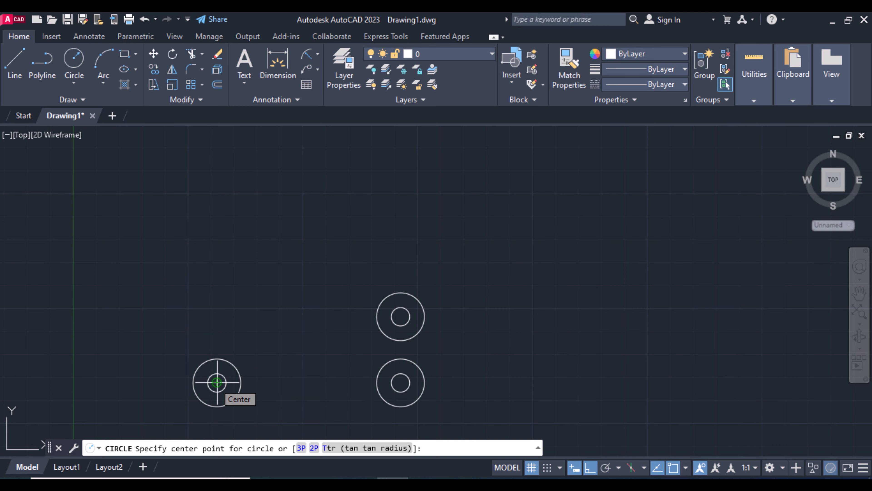
scroll(217, 382, "up", 4)
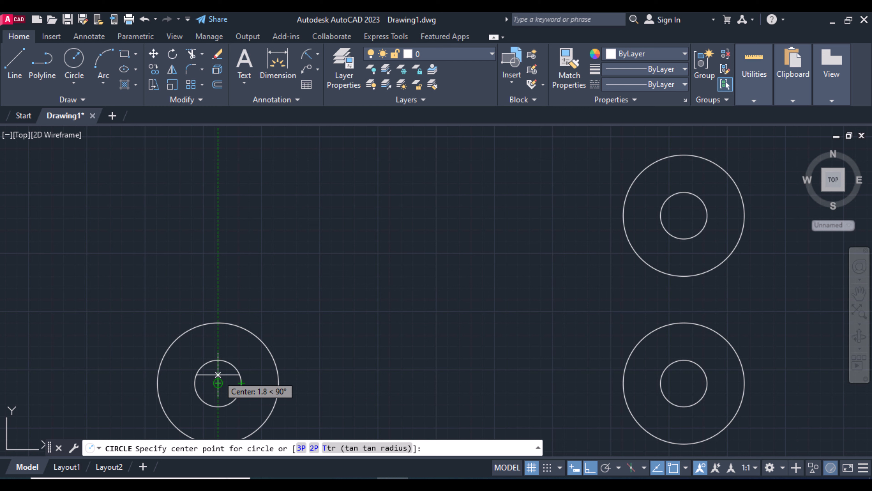
type("36")
key("Return")
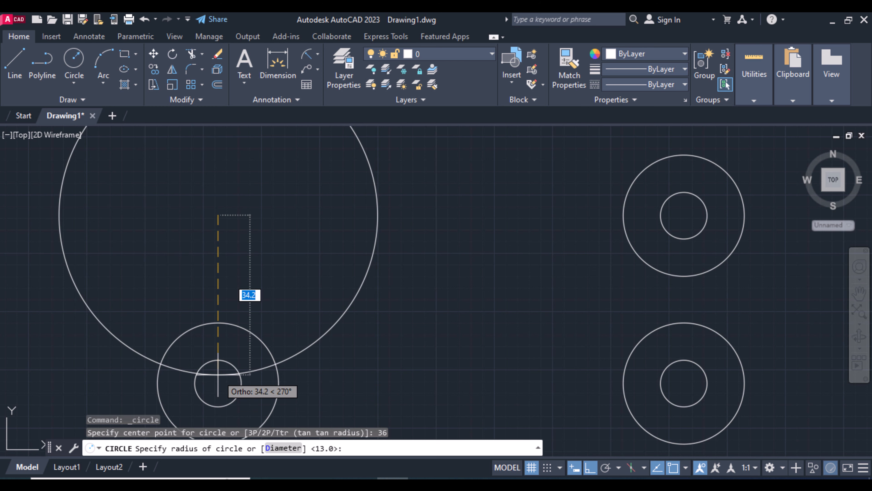
type("5")
key("Return")
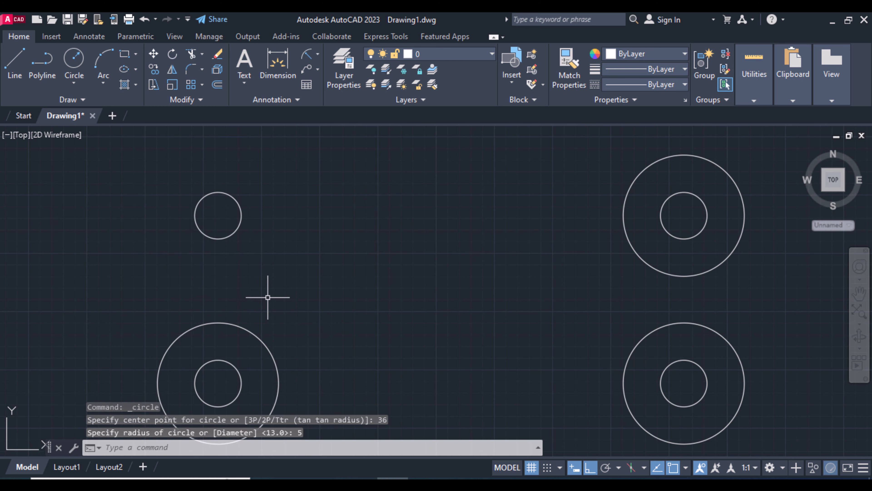
key("Return")
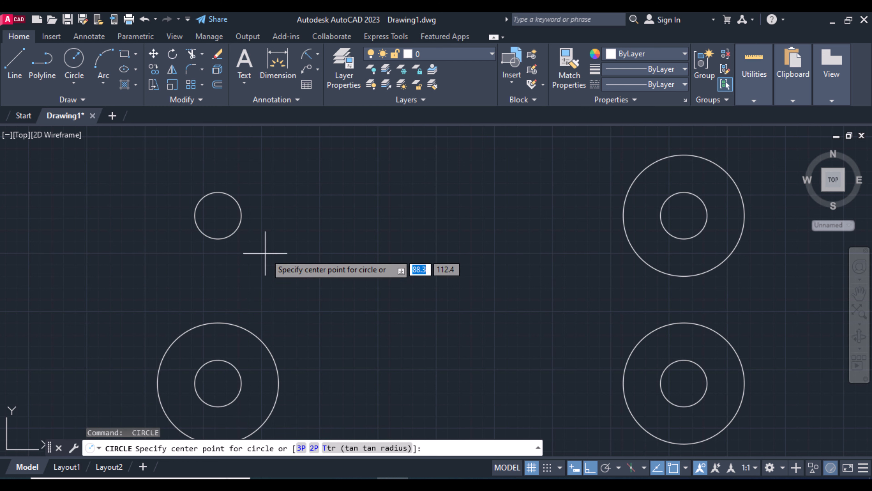
left_click(217, 215)
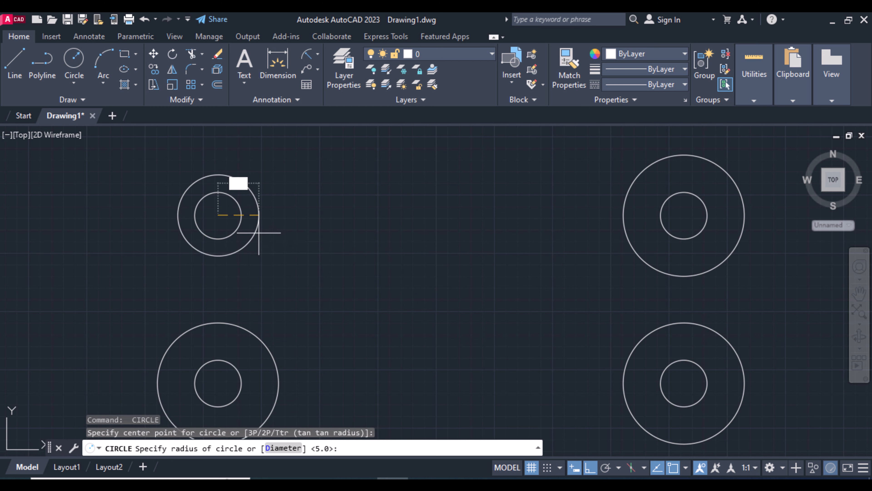
key("Return")
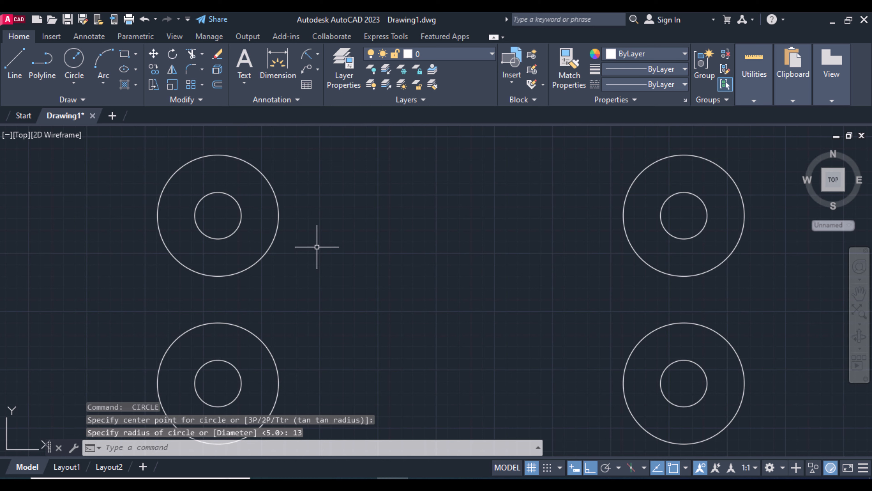
Draw construction lines from the lower-right circle pair's centre, 50 units to the left and then 18 units upward
scroll(335, 240, "down", 2)
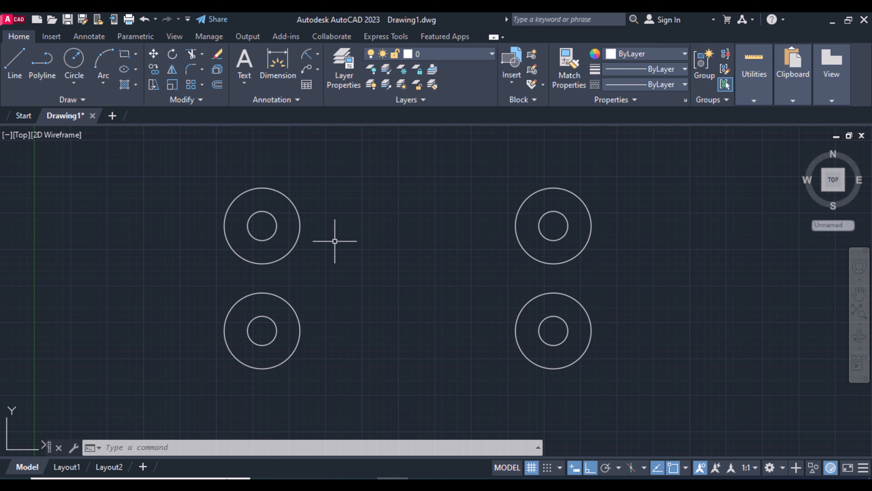
left_click(15, 71)
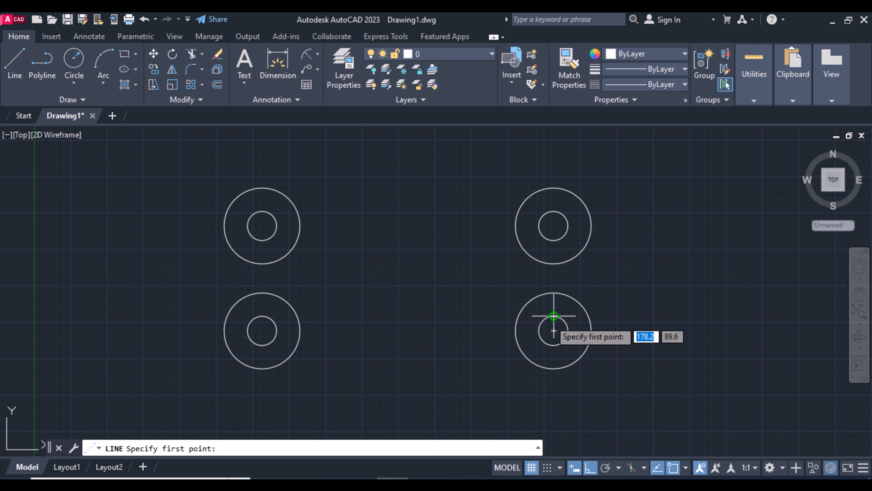
left_click(553, 330)
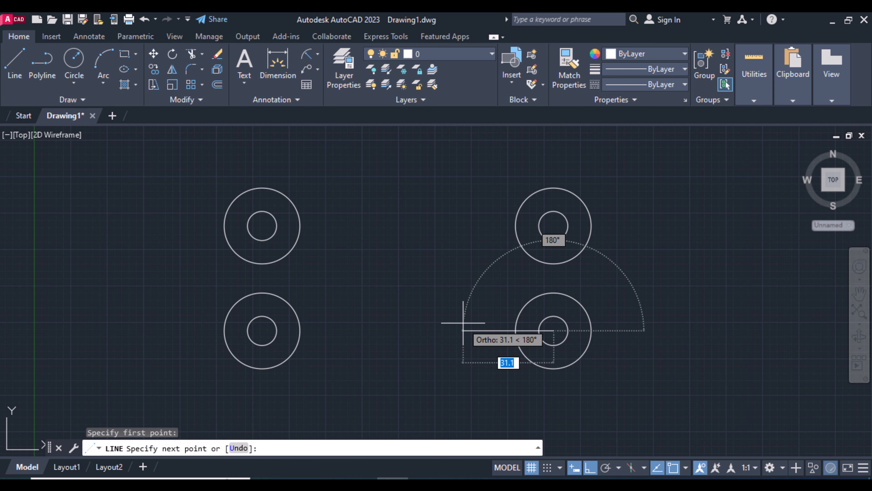
type("50")
key("Return")
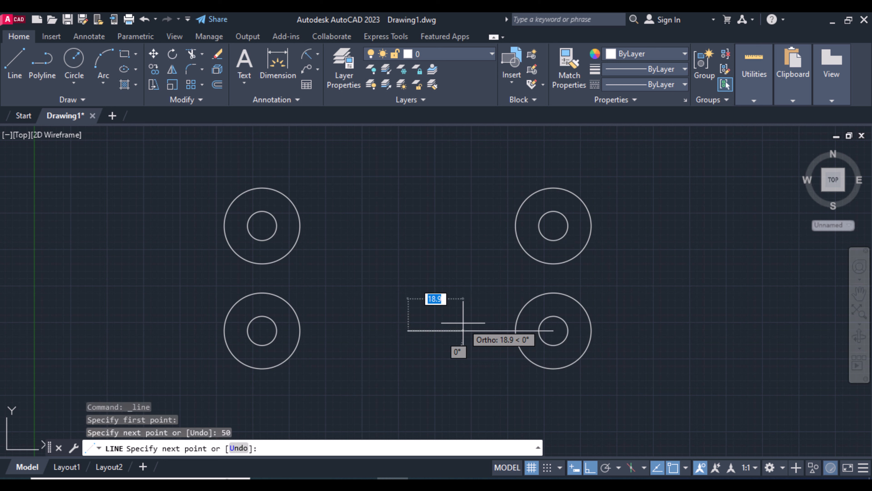
type("1")
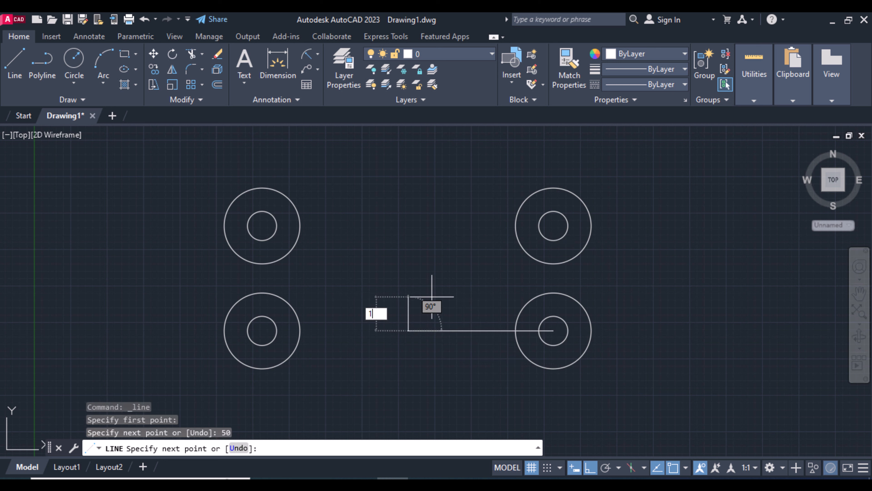
key("Return")
key("Return")
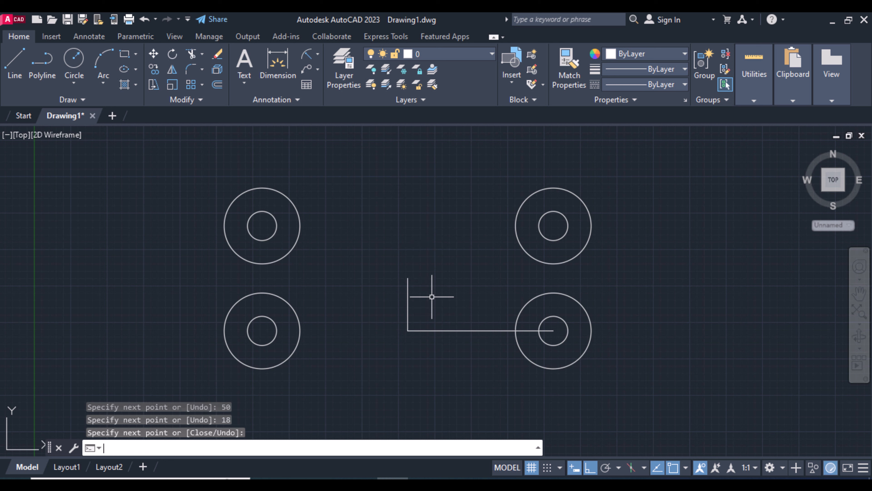
Draw two concentric circles of radius 32 and 20 centred on the upper end of the vertical construction line
type("c")
key("Return")
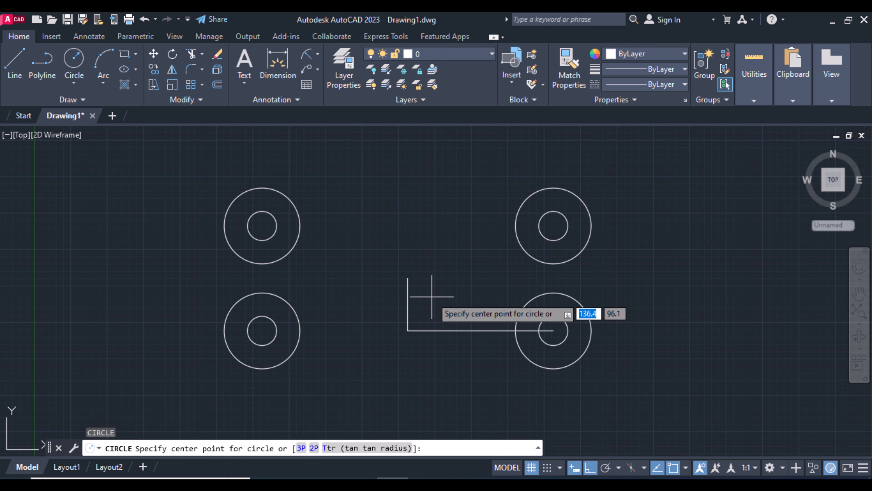
left_click(408, 278)
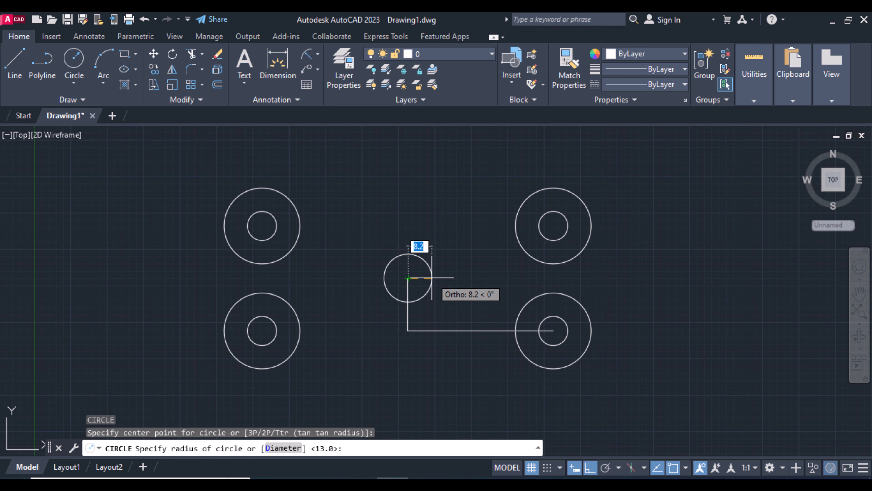
type("32")
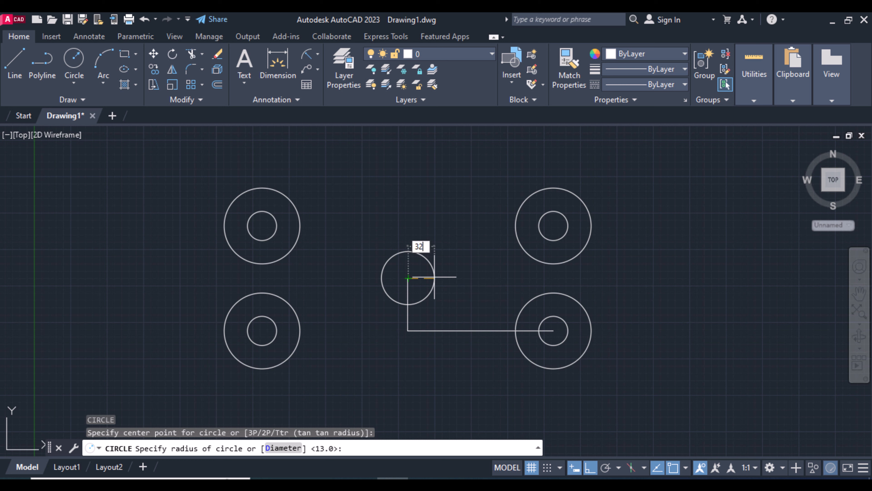
key("Return")
type("c")
key("Return")
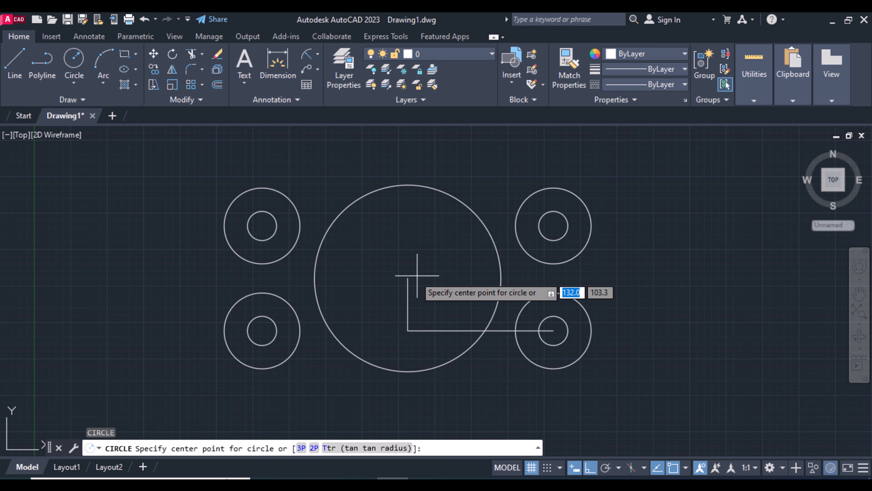
left_click(408, 277)
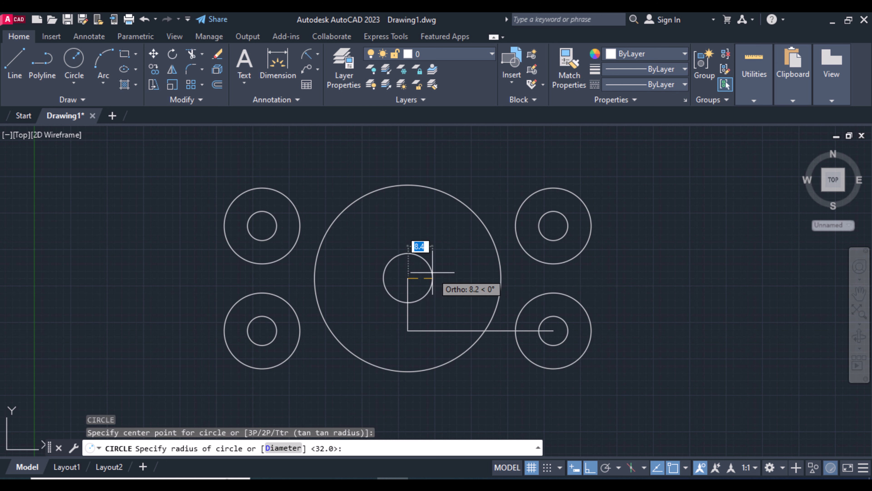
type("20")
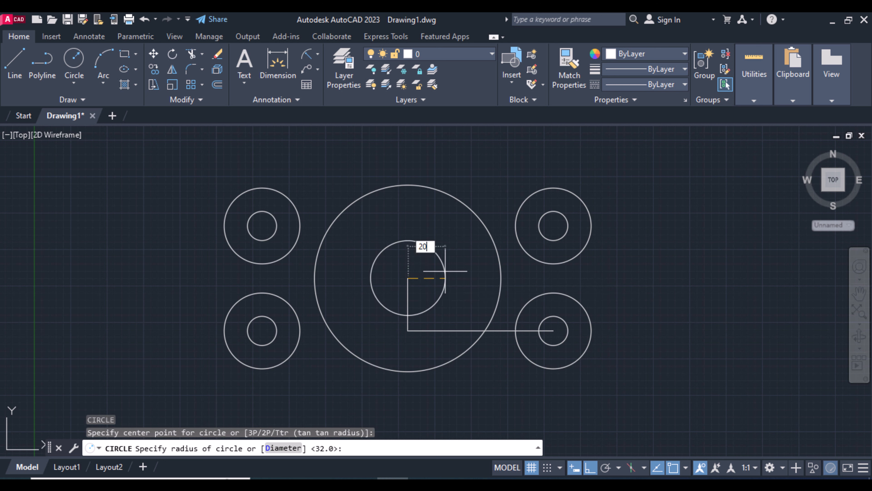
key("Return")
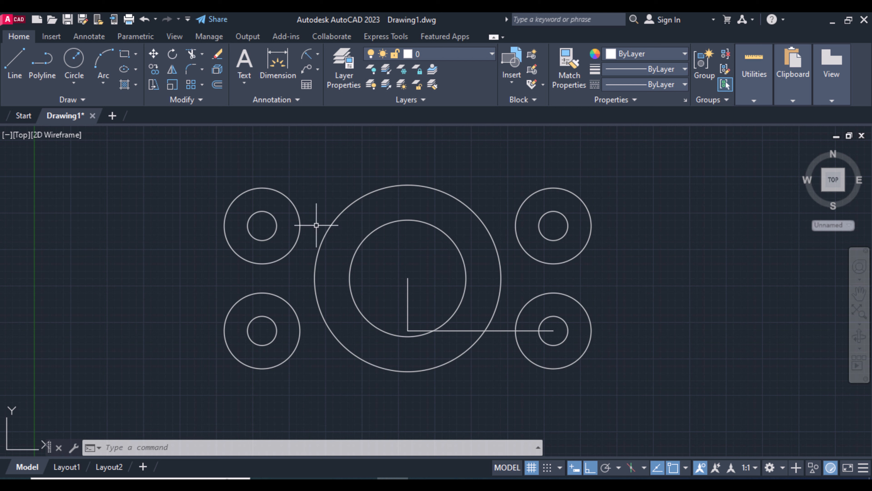
Draw a circle of radius 31 centred 18 units directly above the lower-left circle pair's centre
left_click(82, 74)
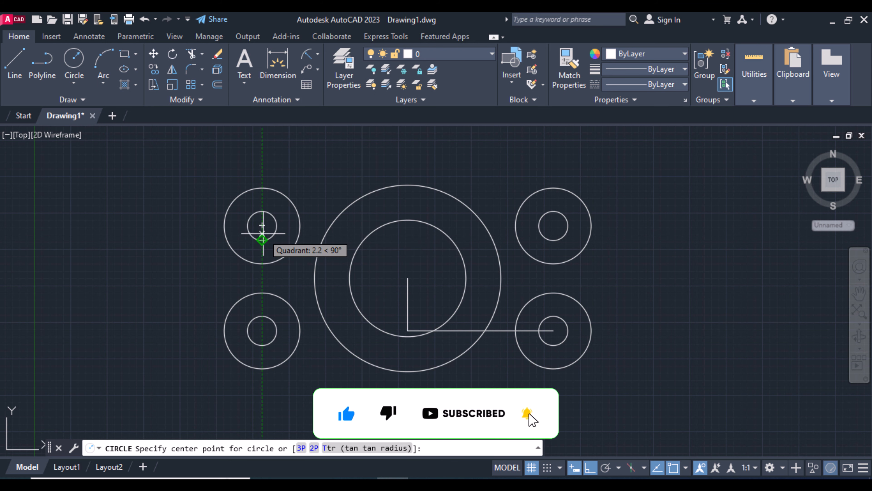
scroll(242, 346, "up", 2)
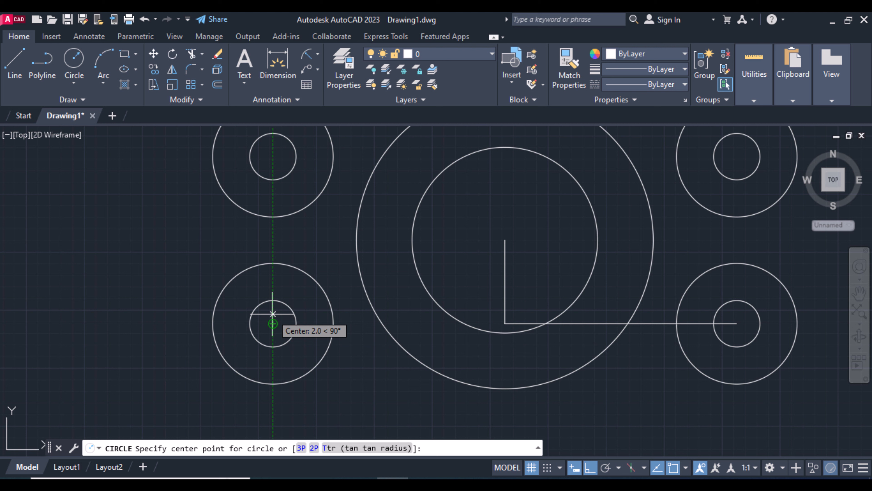
type("18")
key("Return")
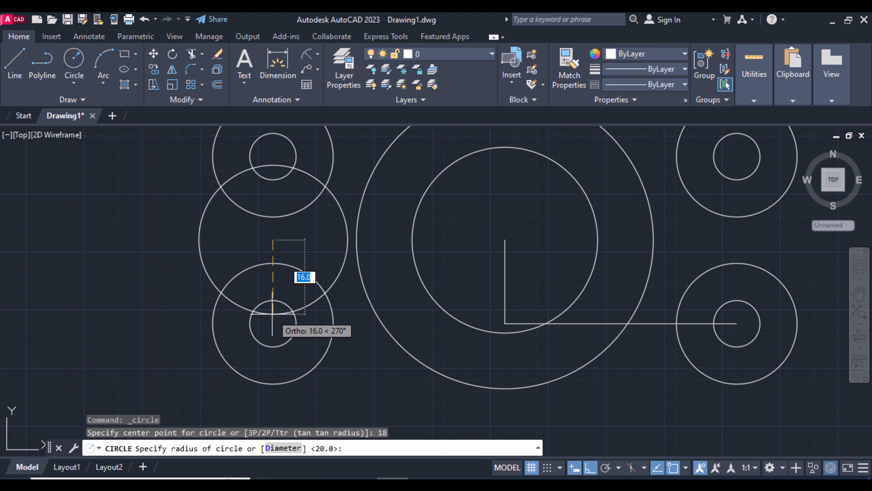
type("31")
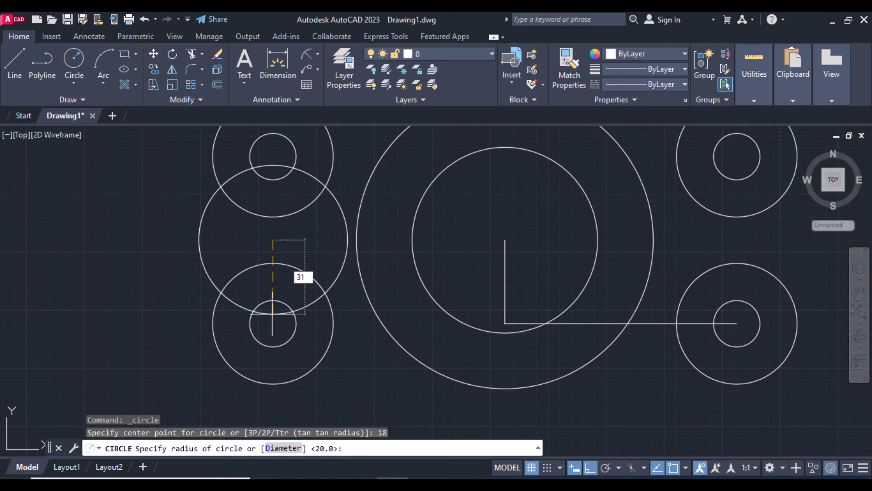
key("Return")
scroll(273, 313, "down", 2)
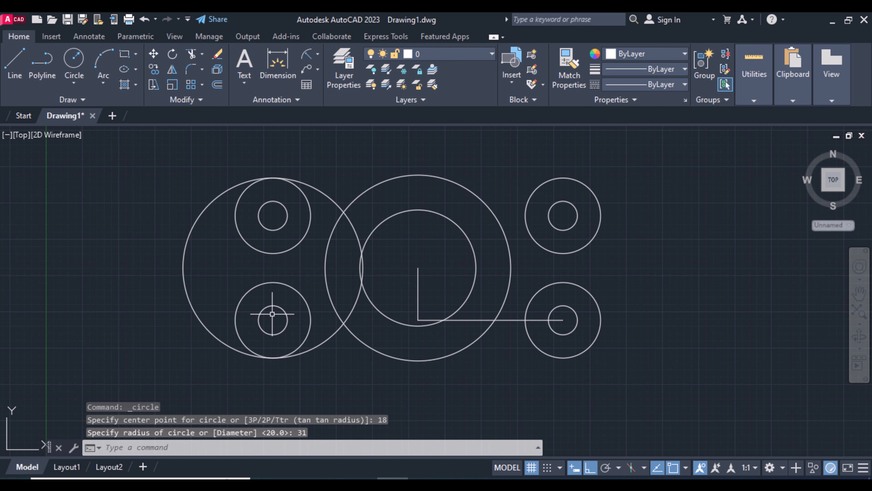
Draw a circle of radius 31 centred 18 units directly above the lower-right circle pair's centre
key("Return")
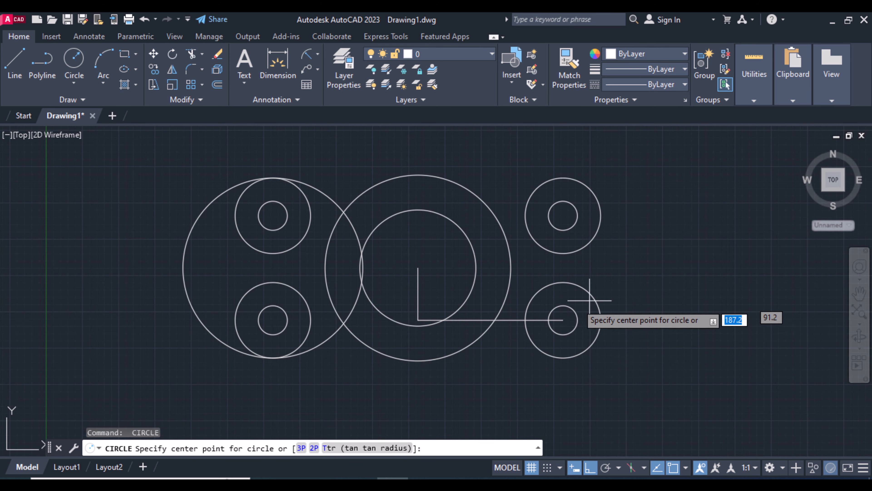
scroll(564, 315, "up", 3)
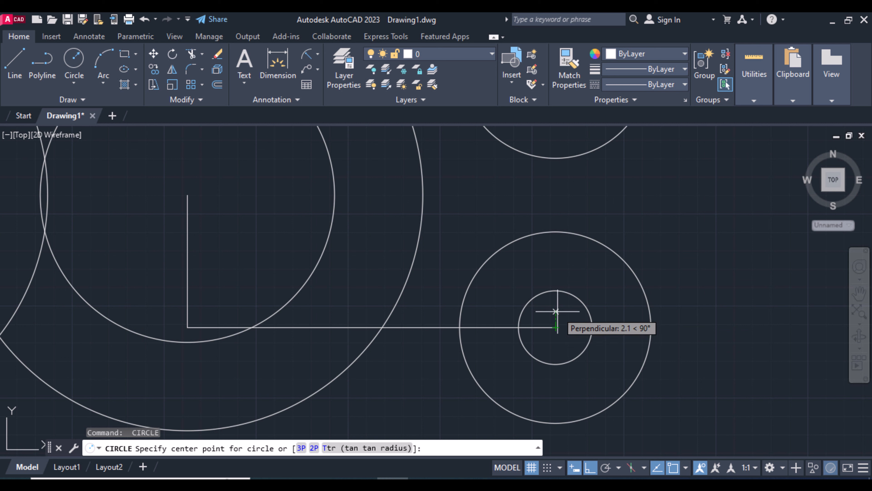
type("18")
key("Return")
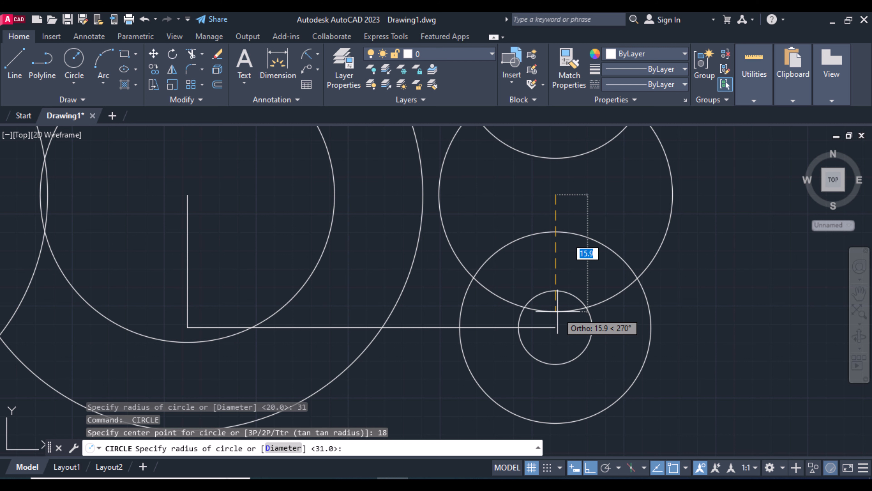
type("31")
key("Return")
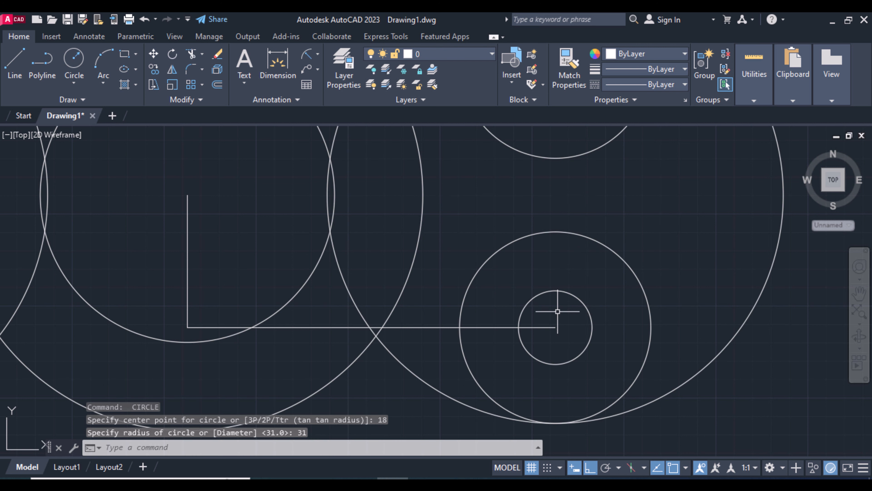
scroll(558, 311, "down", 4)
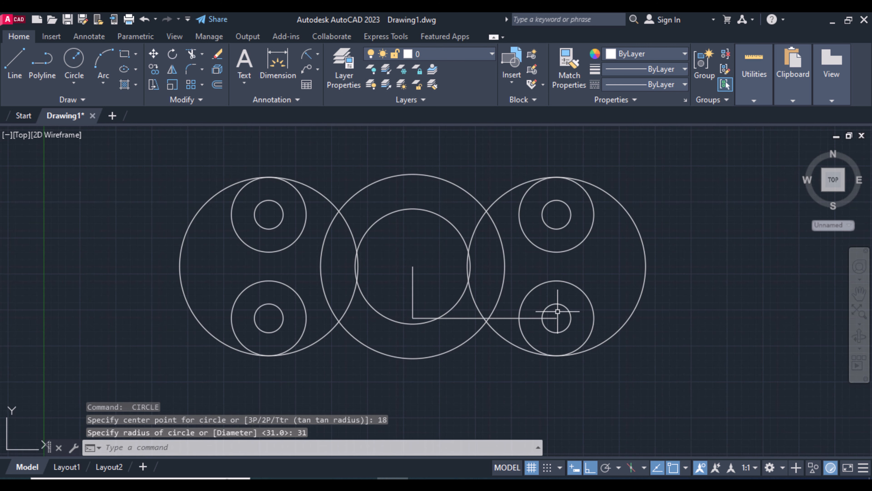
Draw concentric circles of radius 8.5 and 15, centred 65 units directly above the central circles' centre
key("Return")
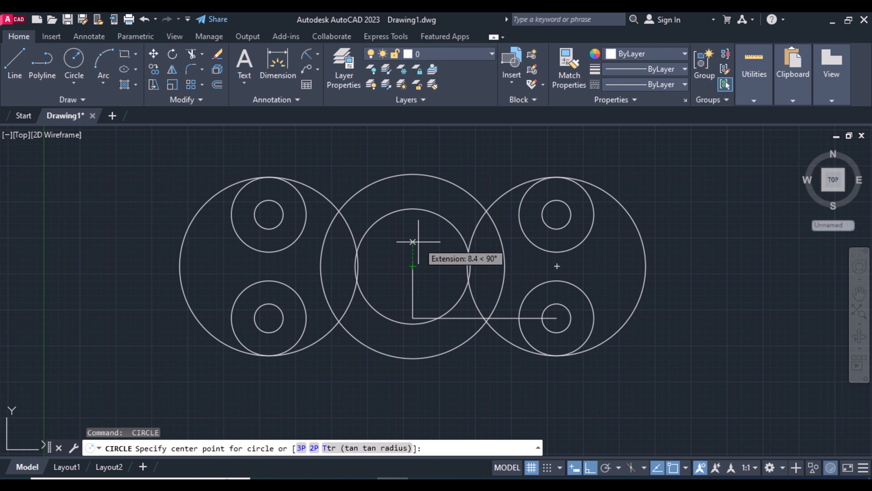
type("65")
key("Return")
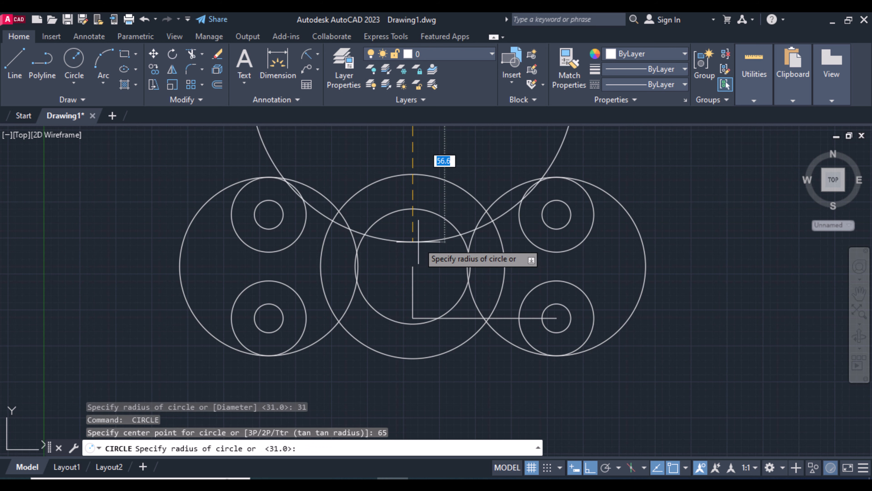
scroll(418, 242, "down", 1)
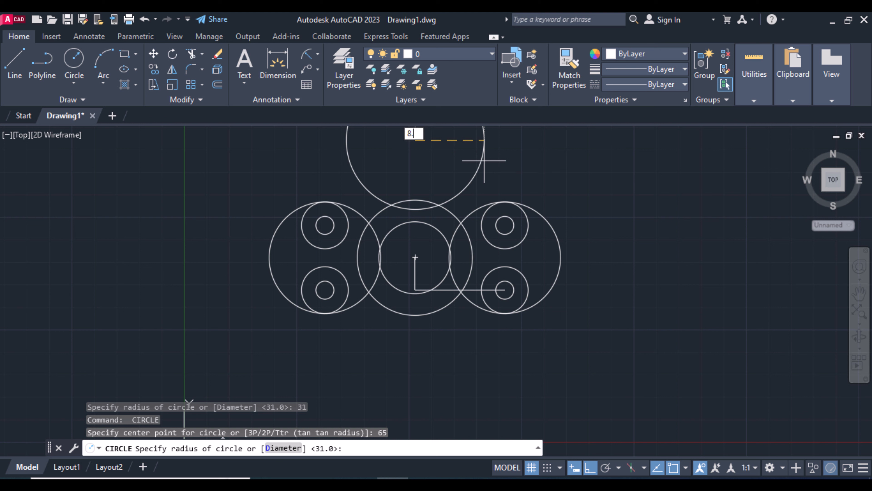
type("8.5")
key("Return")
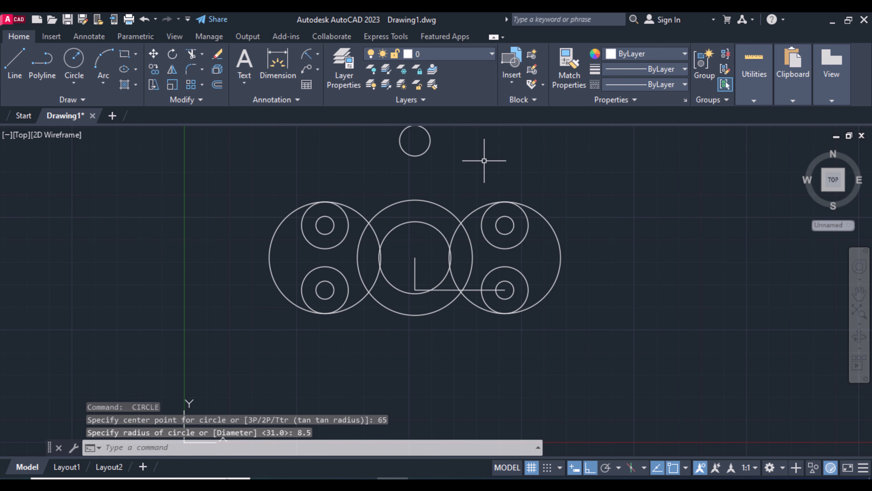
key("Return")
left_click(414, 140)
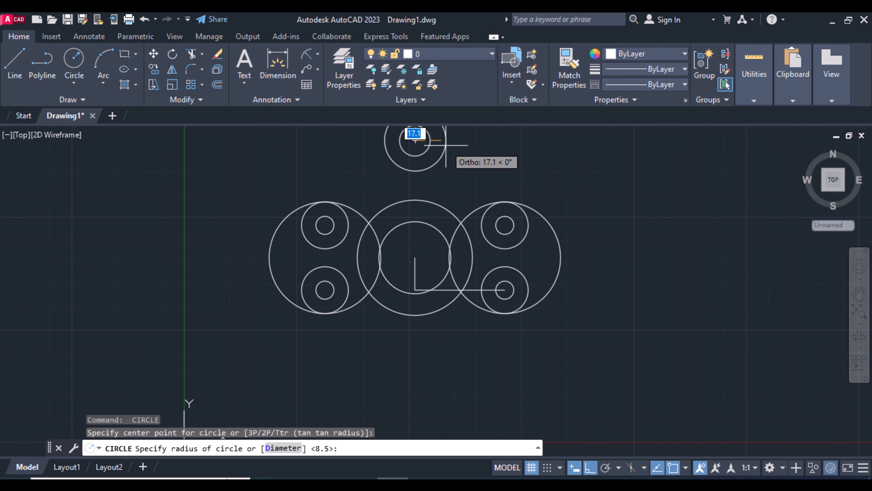
type("15")
key("Return")
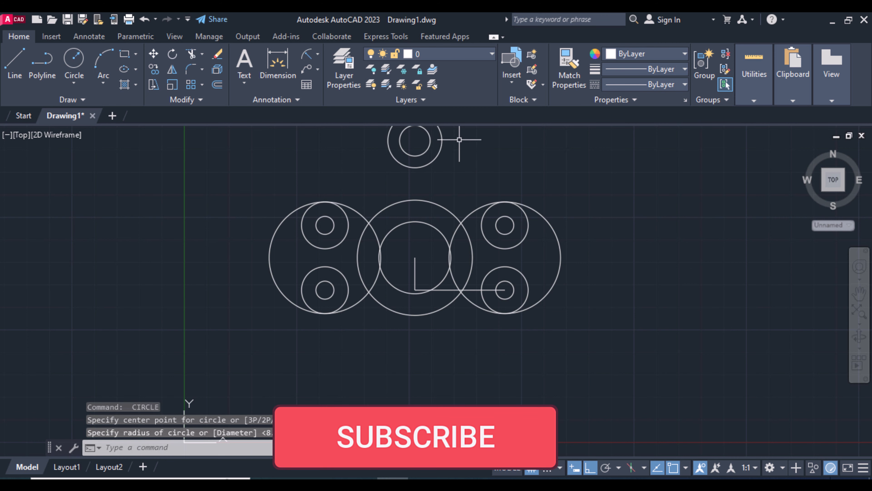
Draw a horizontal line joining the top quadrants of the left and right 31-radius circles
left_click(859, 293)
left_click_drag(605, 175, 641, 253)
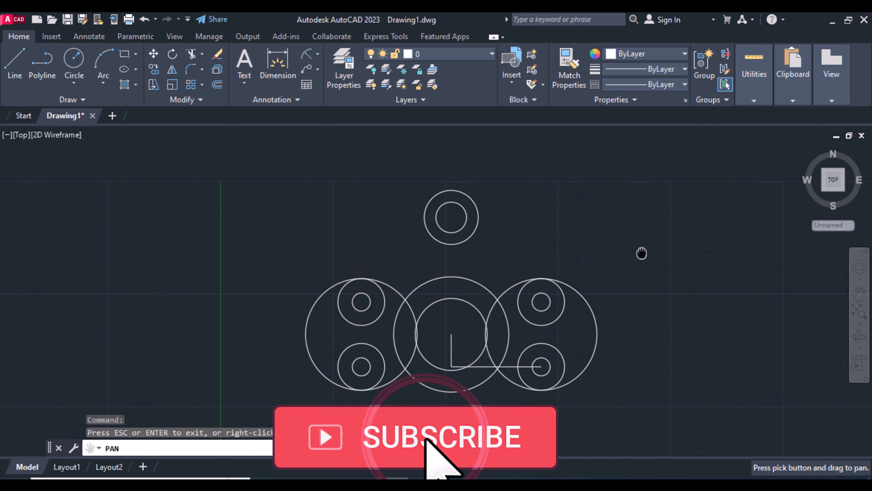
key("Escape")
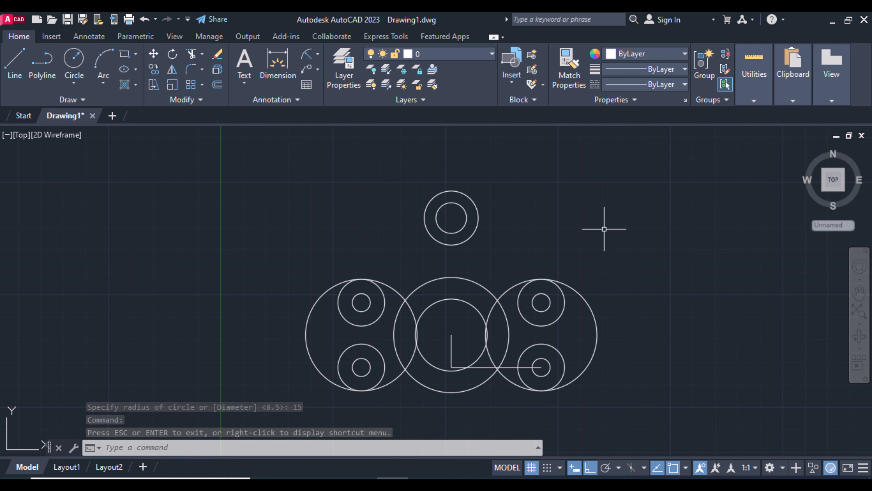
type("l")
key("Return")
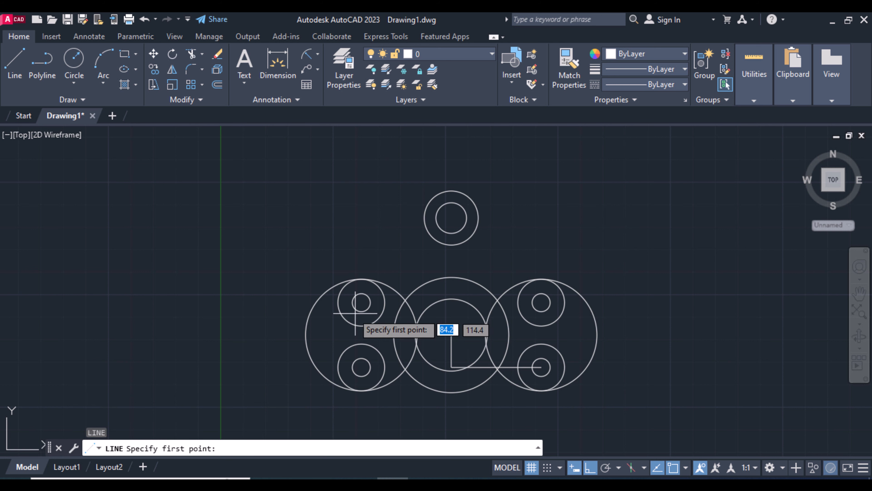
left_click(361, 278)
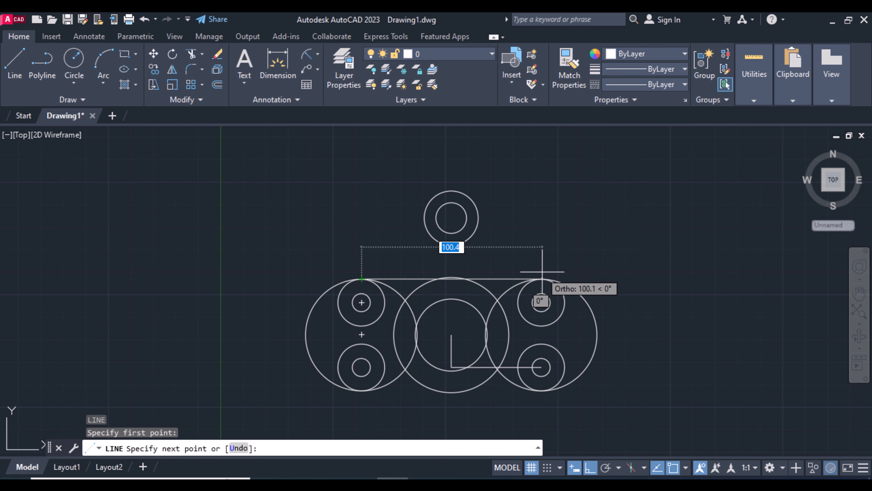
left_click(541, 278)
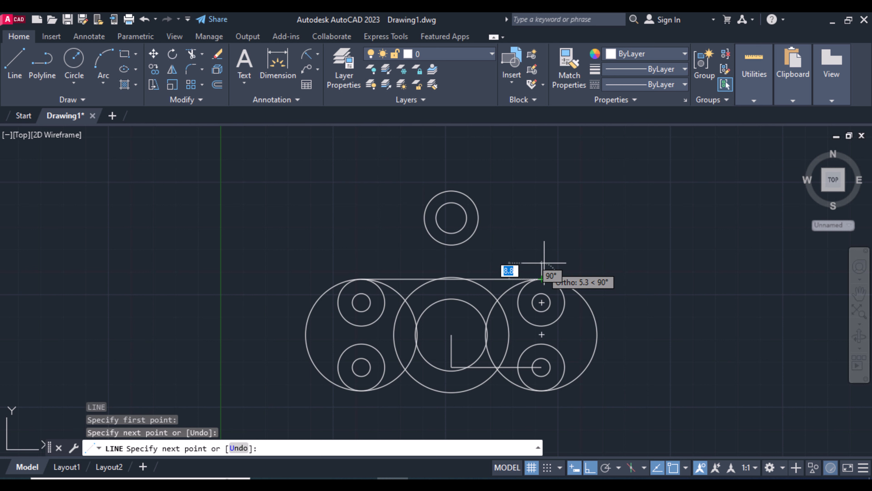
key("Return")
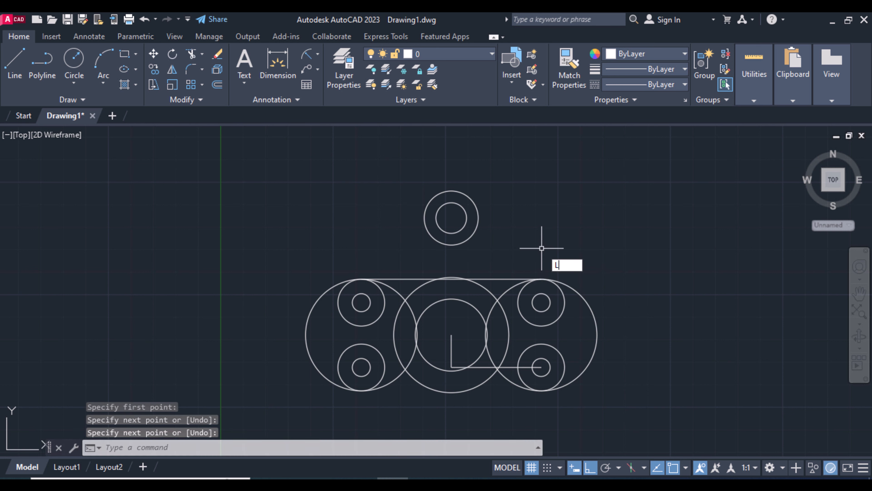
Draw a line tangent to the left sides of the upper 15-radius circle and the central 32-radius circle
key("Return")
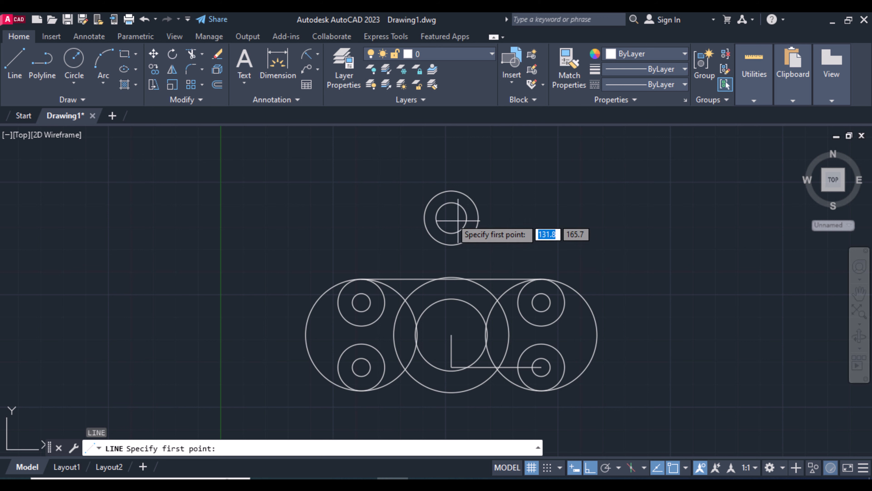
right_click(451, 217, "shift")
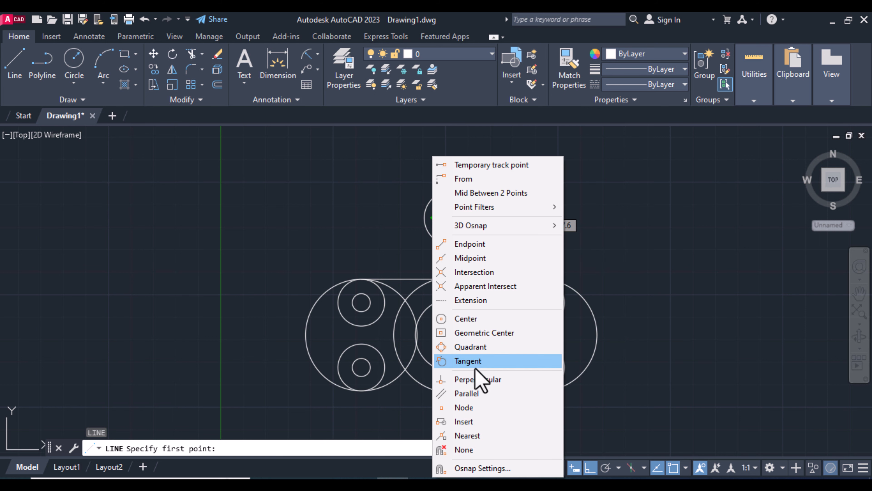
left_click(476, 364)
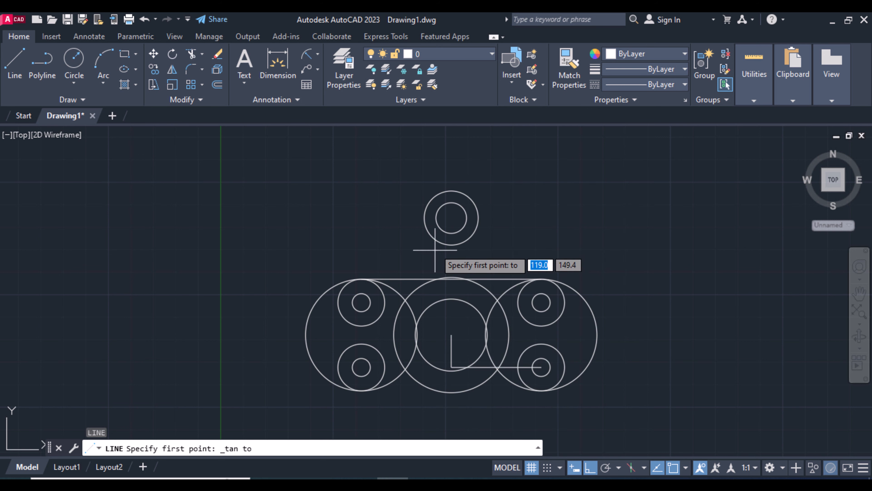
left_click(425, 209)
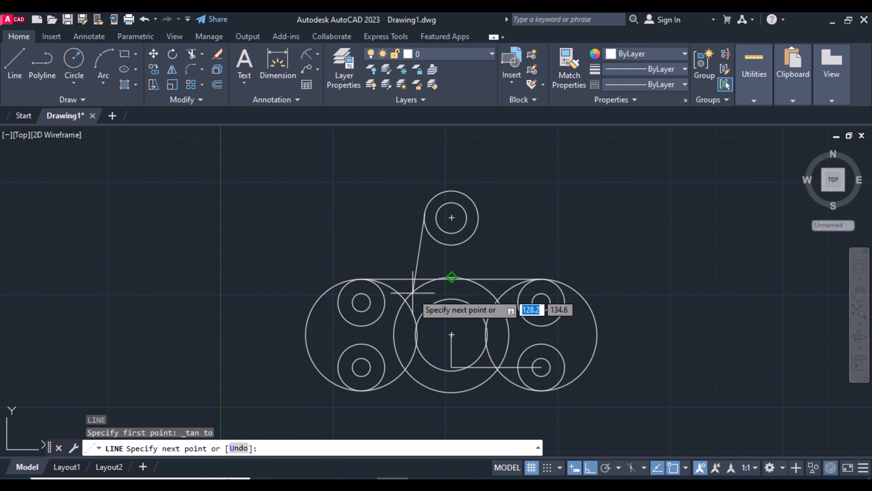
right_click(395, 334, "shift")
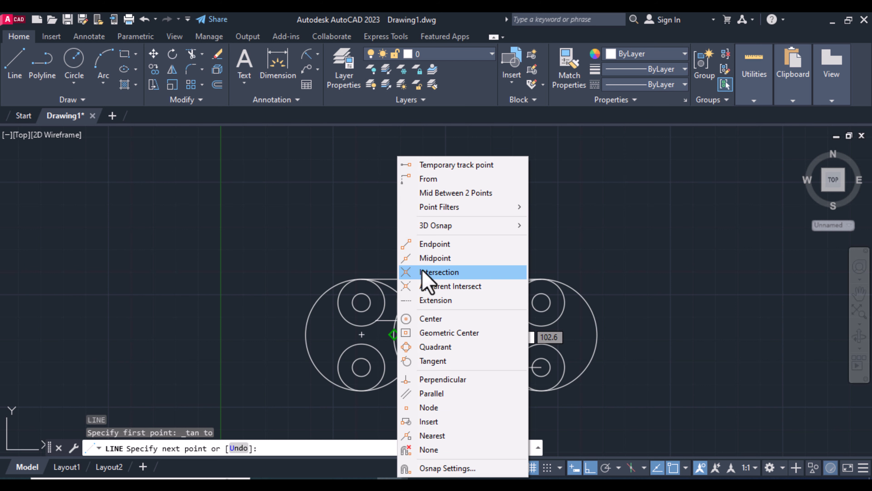
left_click(438, 361)
left_click(397, 317)
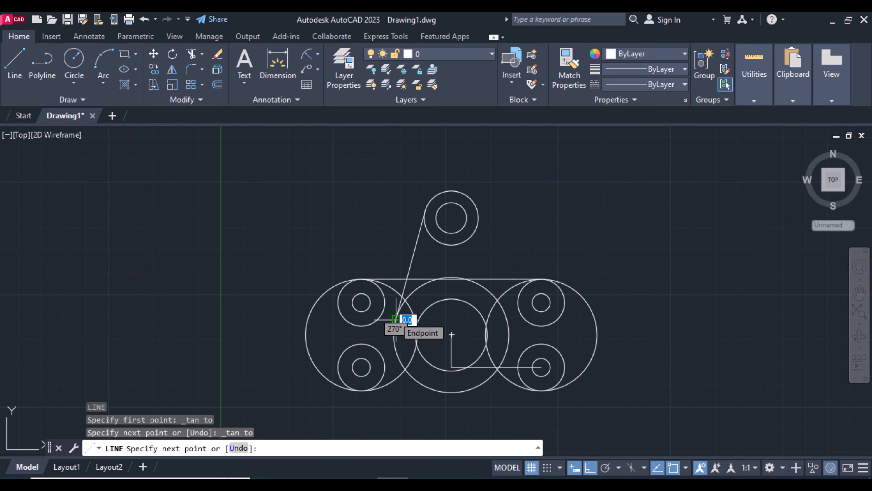
key("Return")
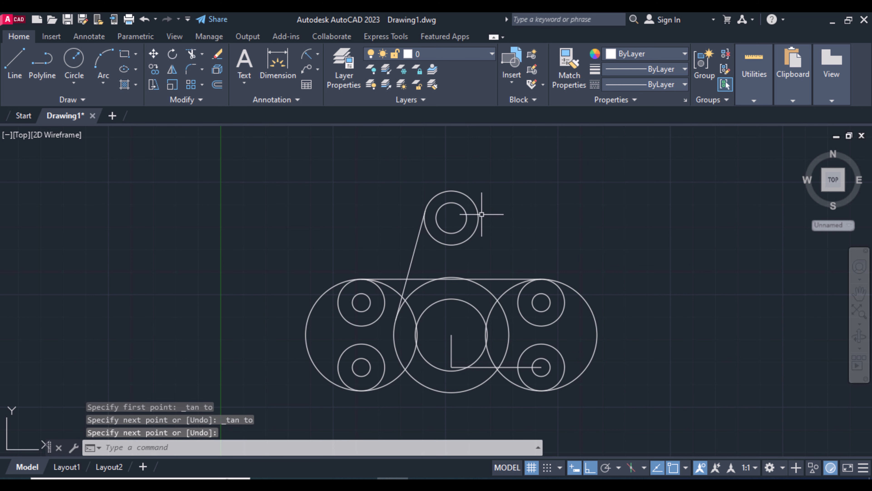
Draw a line tangent to the right sides of the upper 15-radius circle and the central 32-radius circle
key("Return")
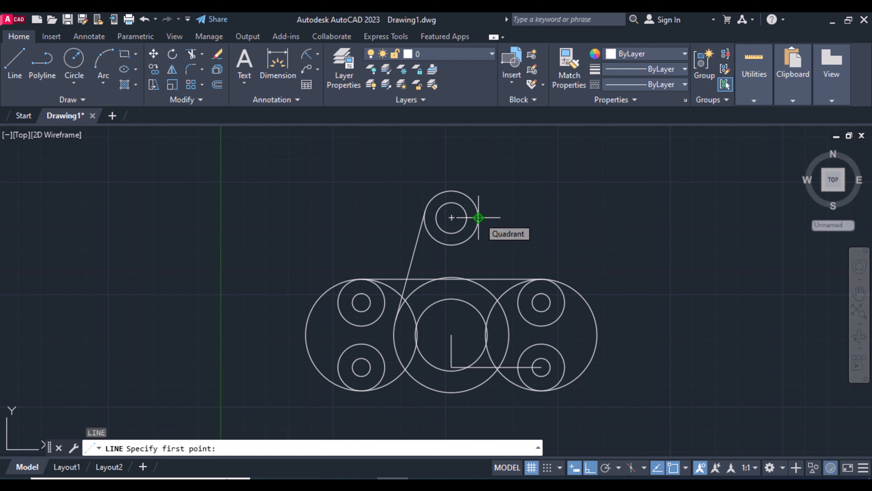
right_click(537, 218, "shift")
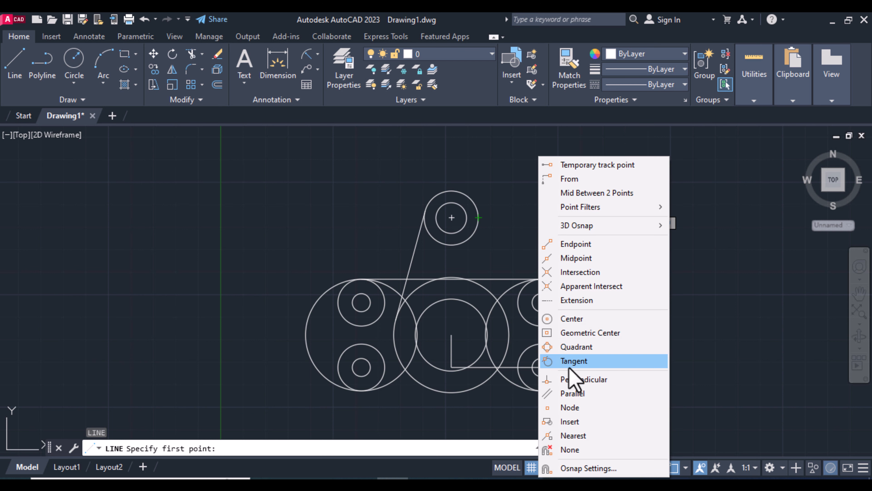
left_click(571, 360)
left_click(477, 217)
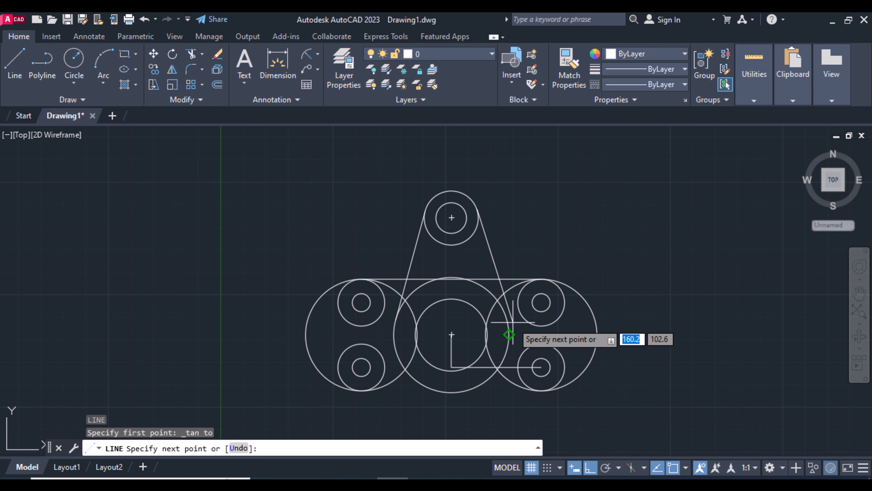
right_click(513, 329, "shift")
left_click(549, 361)
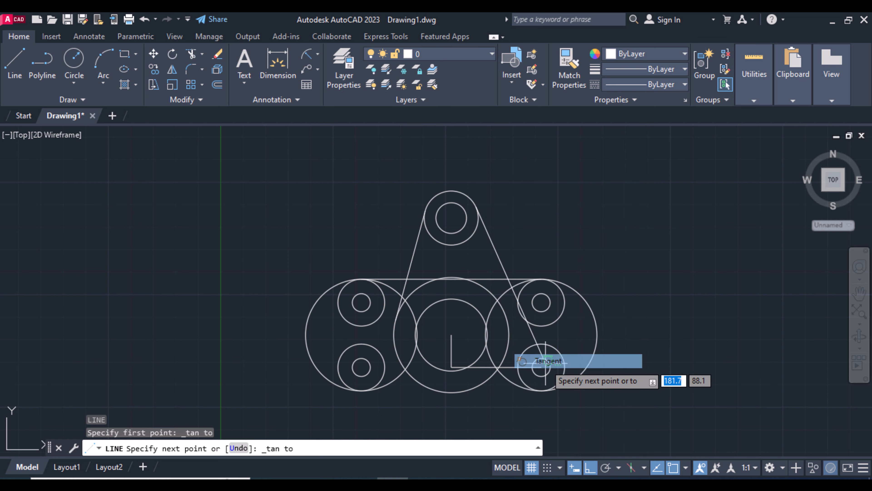
left_click(511, 313)
key("Return")
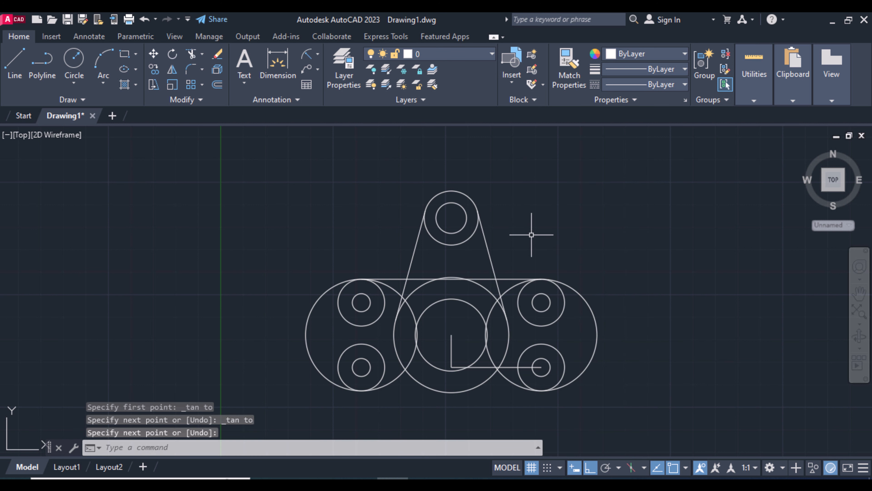
Trim the horizontal line between the two slanted tangent lines and the lower arc of the upper 15-radius circle
type("tr")
key("Return")
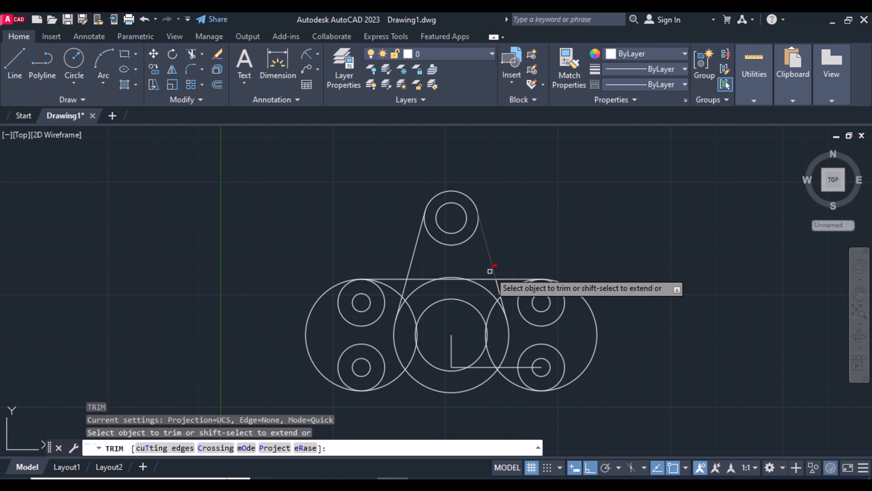
left_click(463, 280)
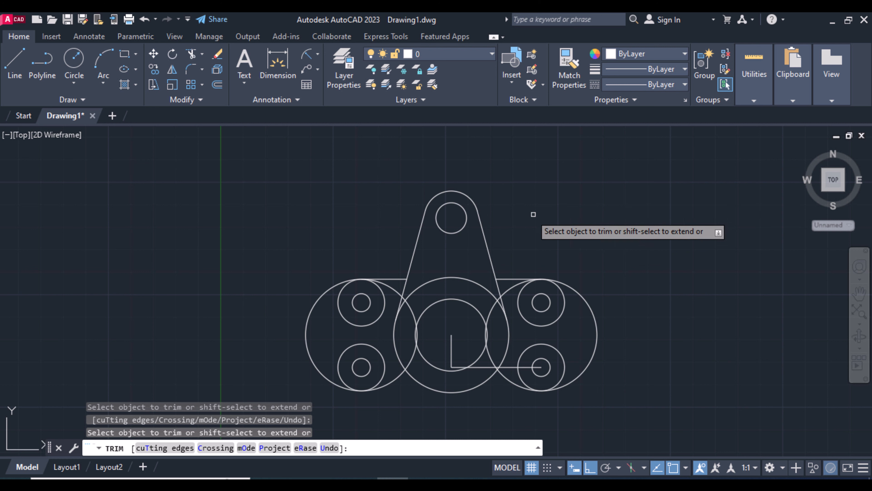
Trim the inner arcs of the left and right 31-radius circles where they cross the tangent lines and the central circles
left_click(390, 289)
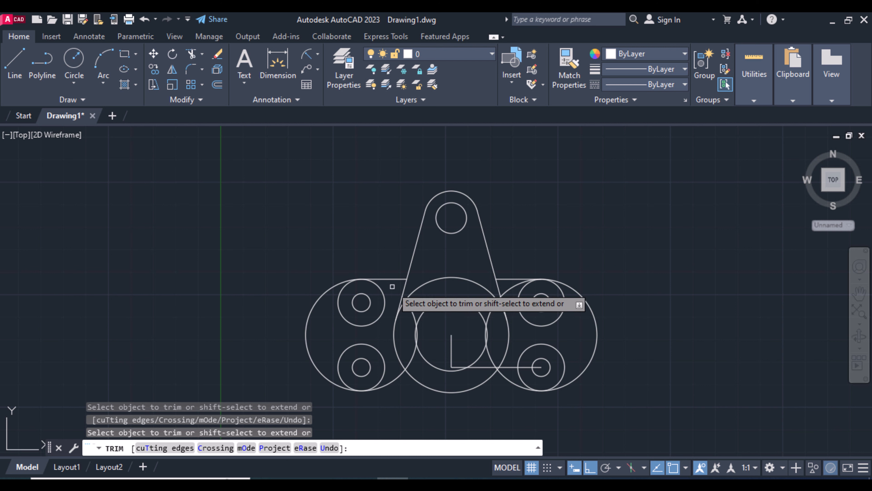
left_click(411, 305)
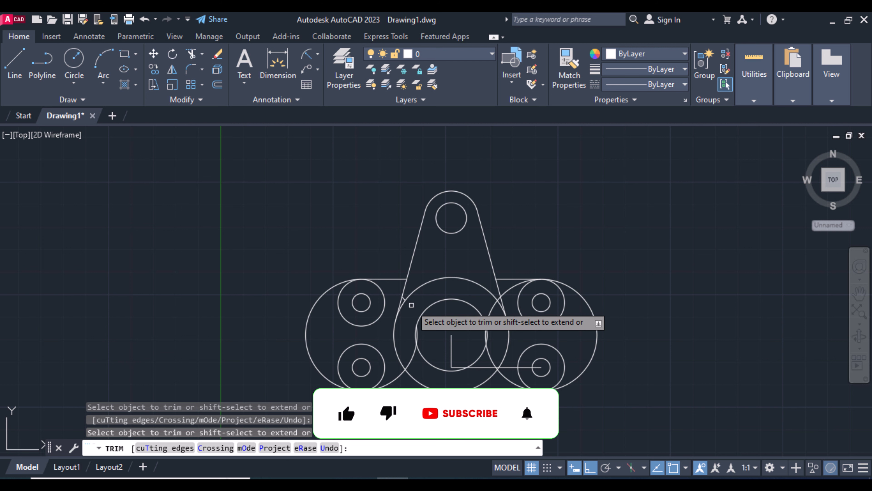
scroll(412, 304, "up", 2)
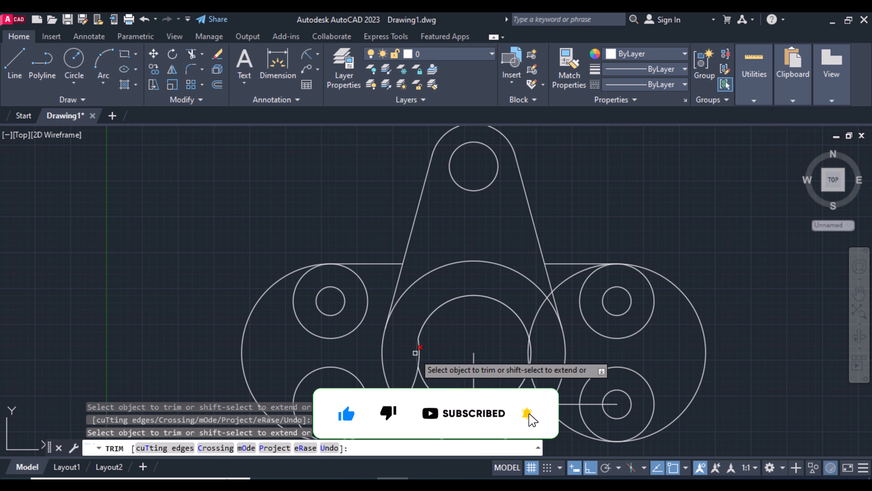
left_click(415, 382)
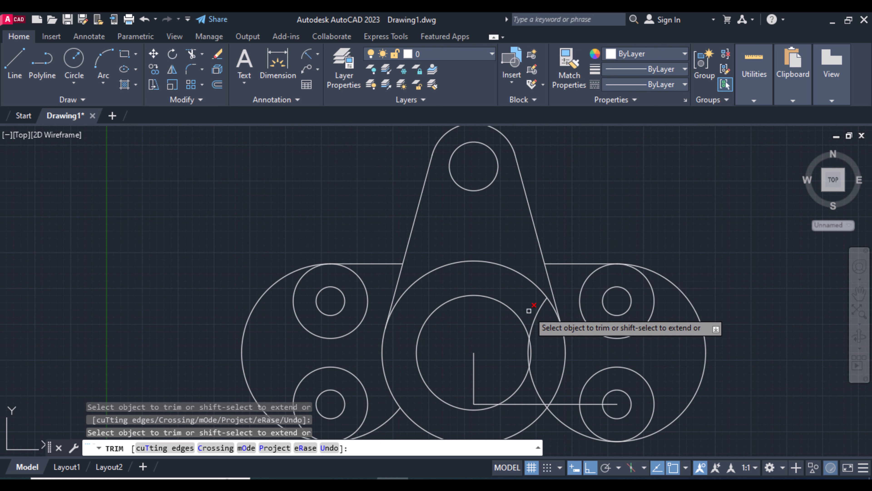
left_click(537, 319)
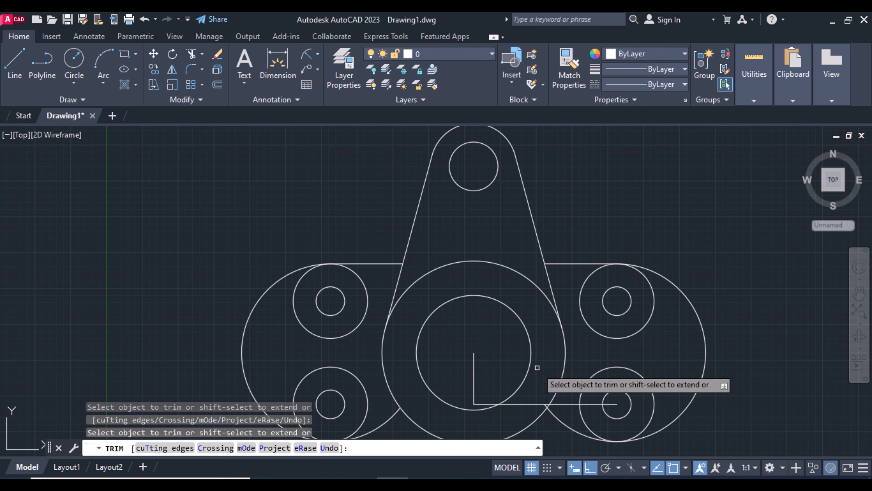
scroll(537, 366, "down", 2)
key("Return")
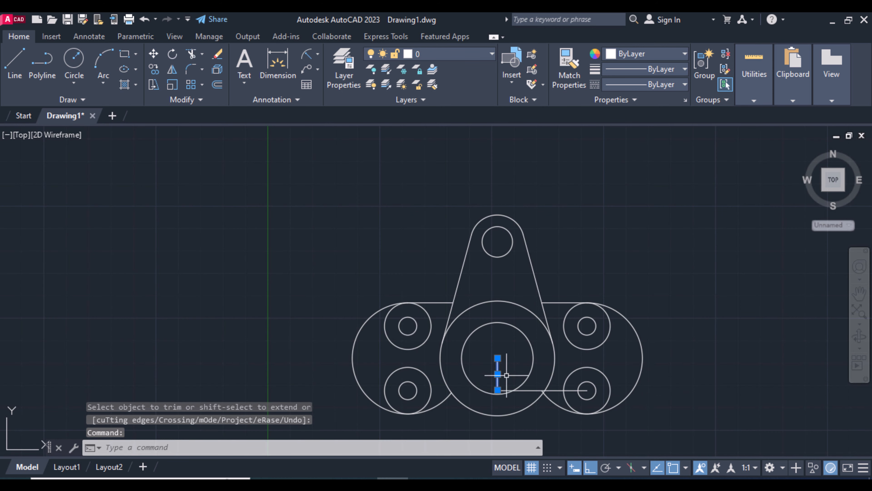
Delete the vertical and horizontal construction lines at the centre and trim the right 31-radius arc's stub inside the central circle
left_click(535, 389)
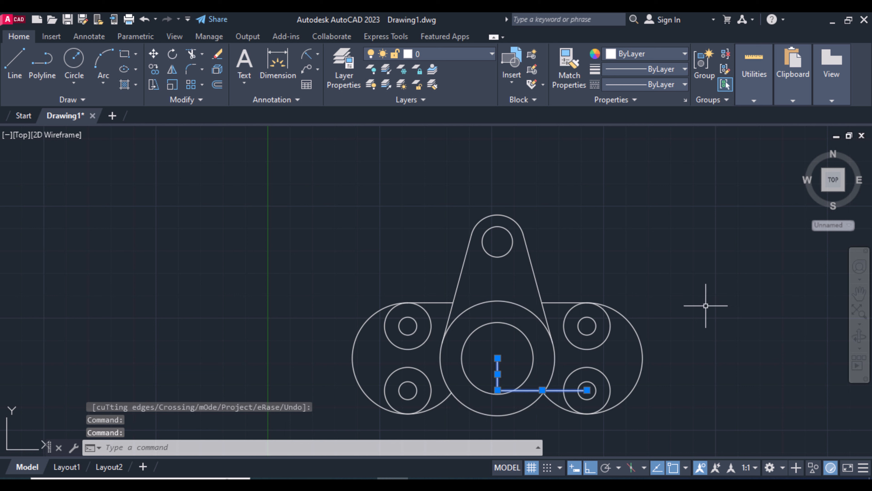
key("Delete")
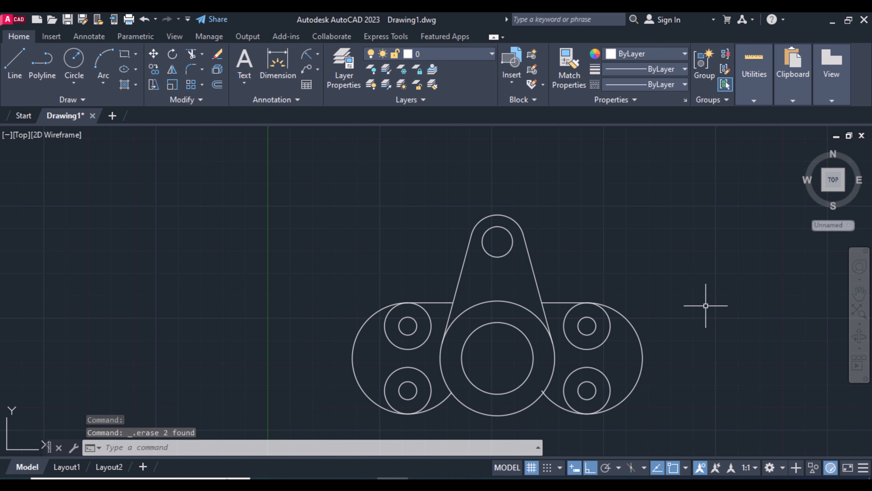
type("tr")
key("Return")
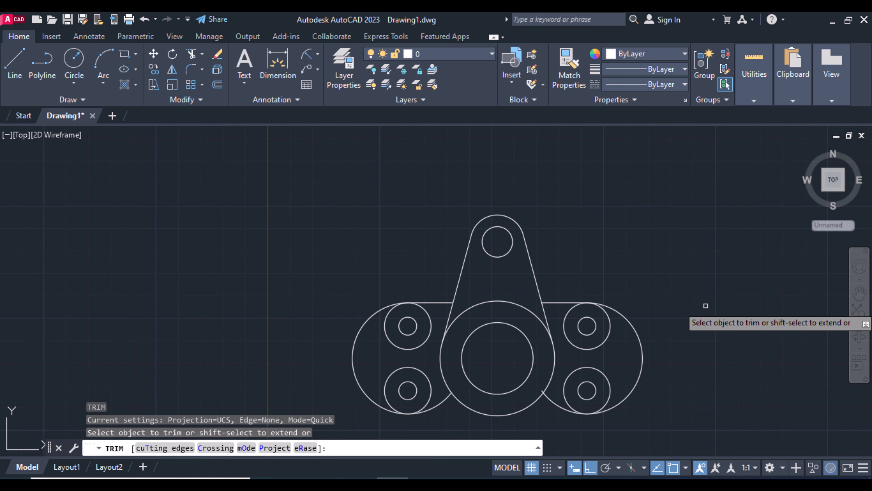
scroll(551, 409, "up", 2)
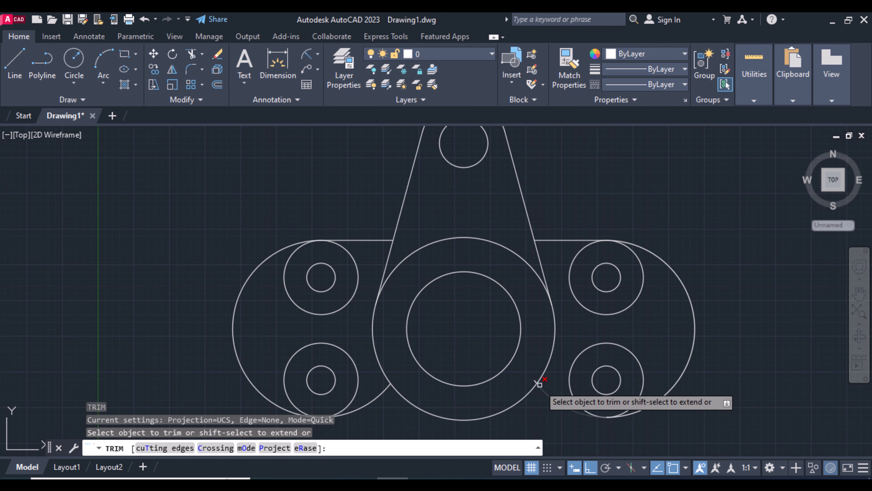
left_click(537, 380)
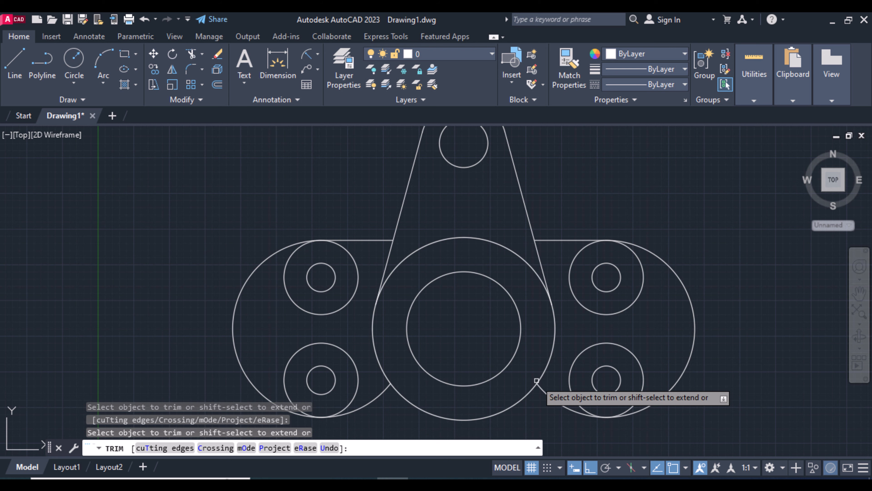
key("Return")
scroll(652, 299, "down", 2)
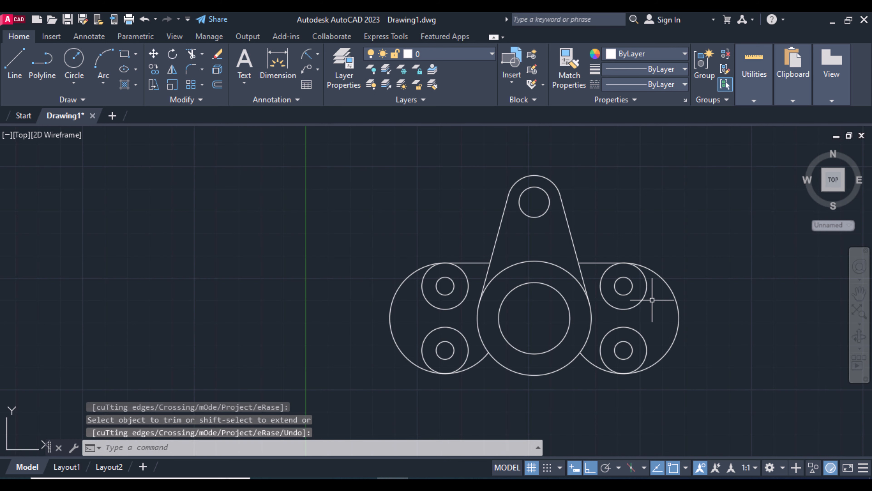
Fillet the outer circles of the left pair of holes with radius 15 on the side facing the centre
left_click(192, 70)
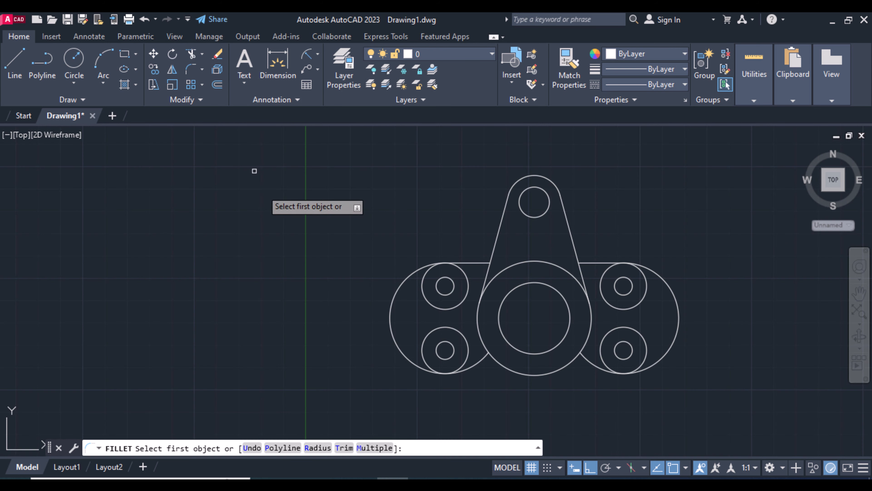
left_click(456, 306)
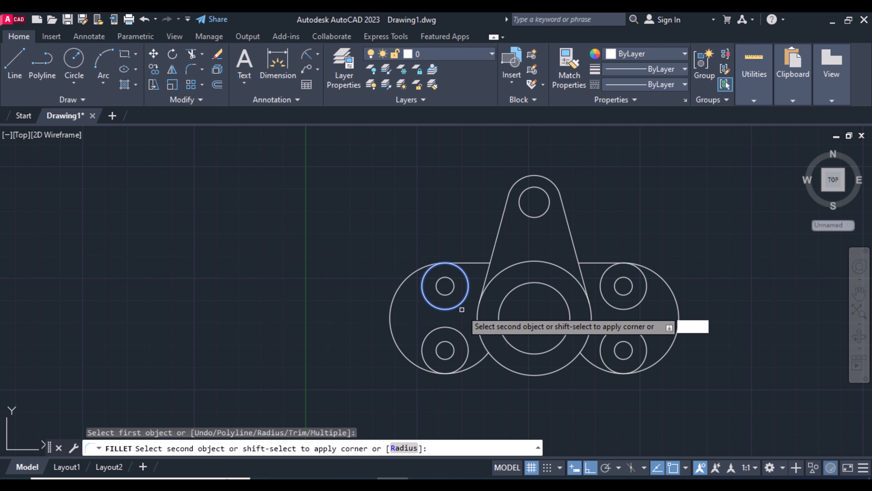
type("R")
key("Return")
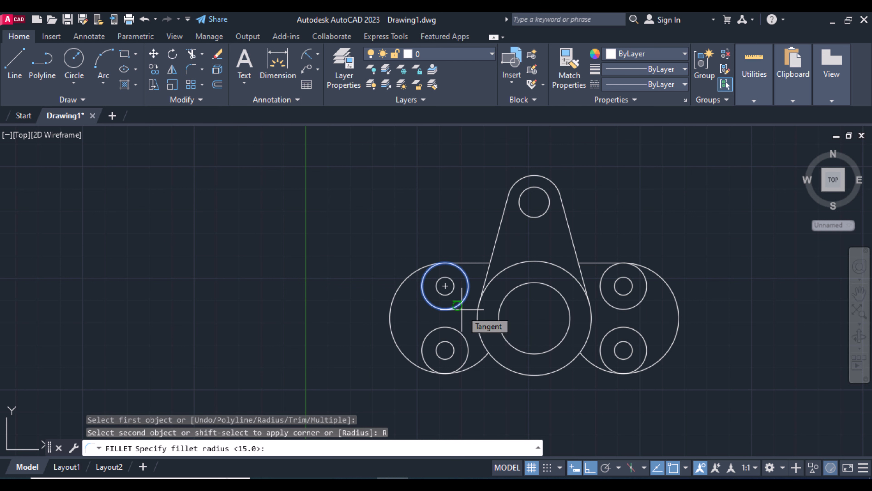
type("15")
key("Return")
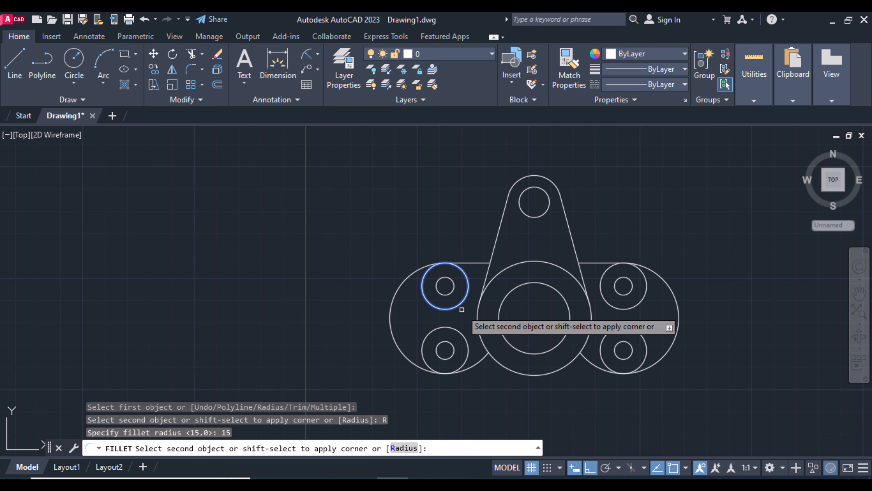
left_click(469, 342)
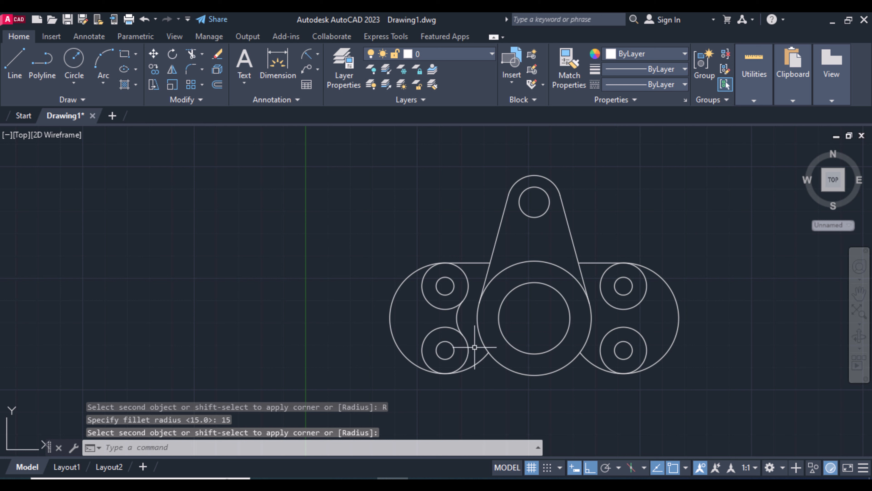
Fillet the outer circles of the right pair of holes with radius 15 on the side facing the centre
key("Return")
left_click(601, 292)
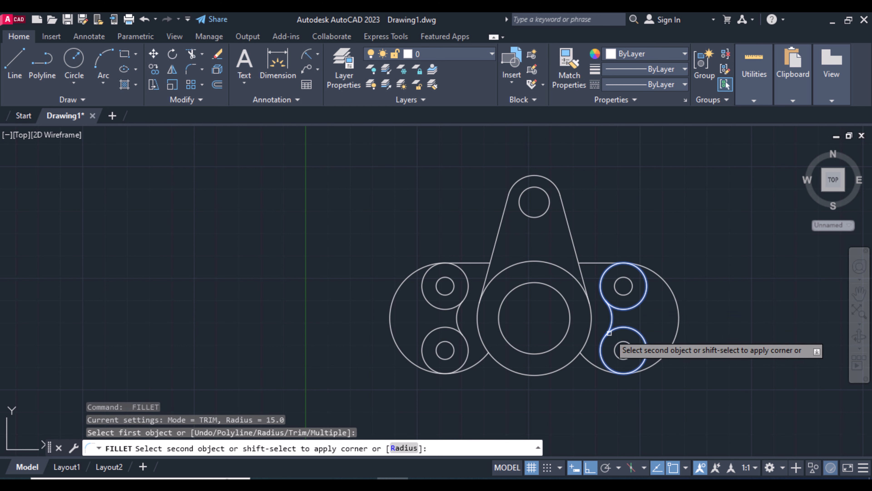
left_click(609, 333)
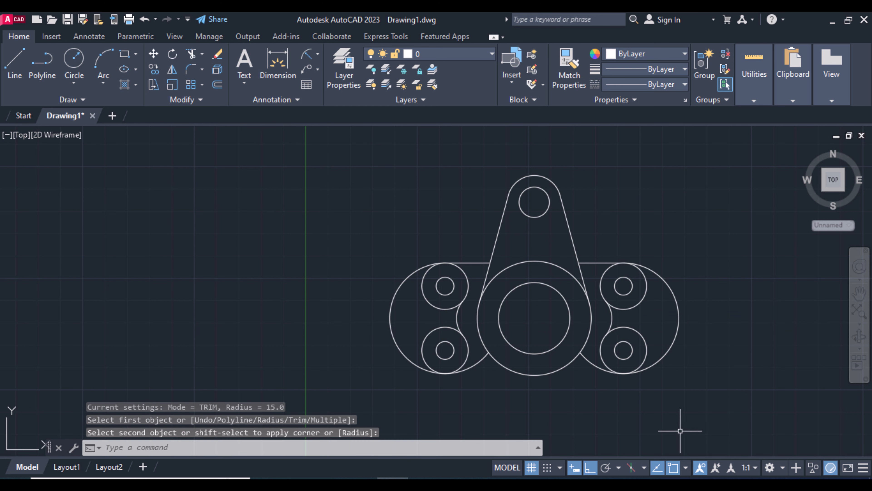
Fillet the left 31-radius arc and the central 32-radius circle along the bottom with radius 20
key("Return")
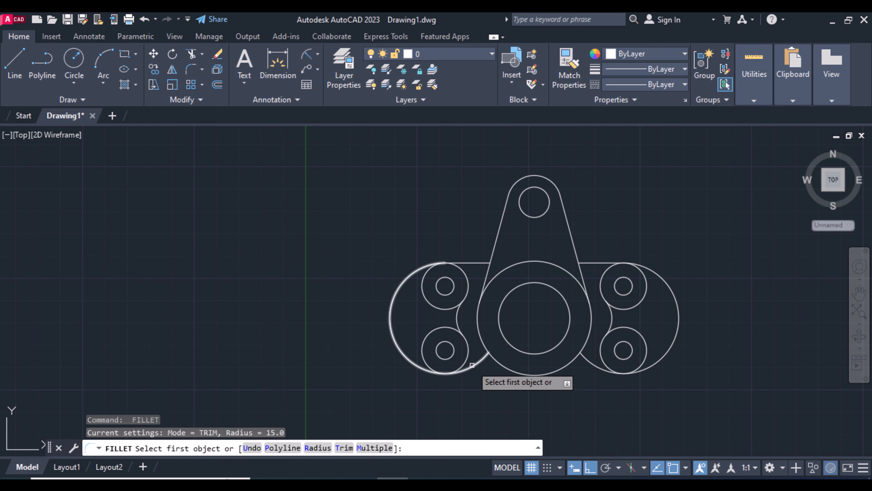
left_click(476, 363)
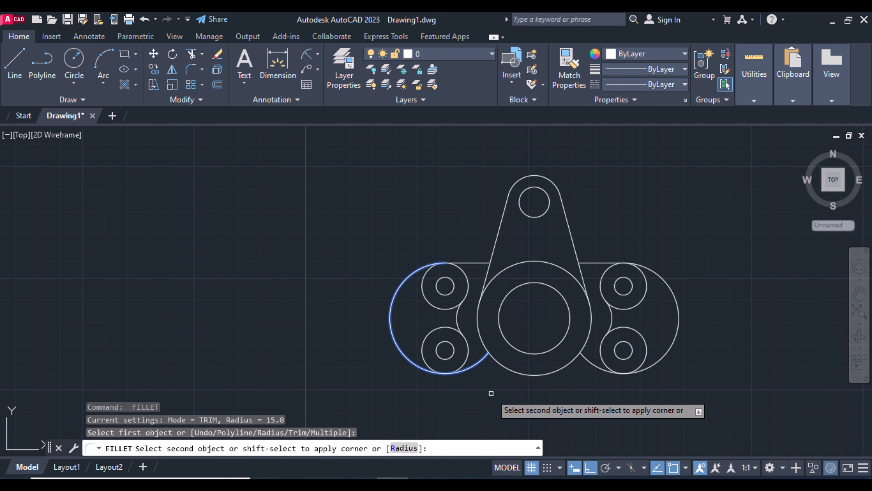
type("R")
key("Return")
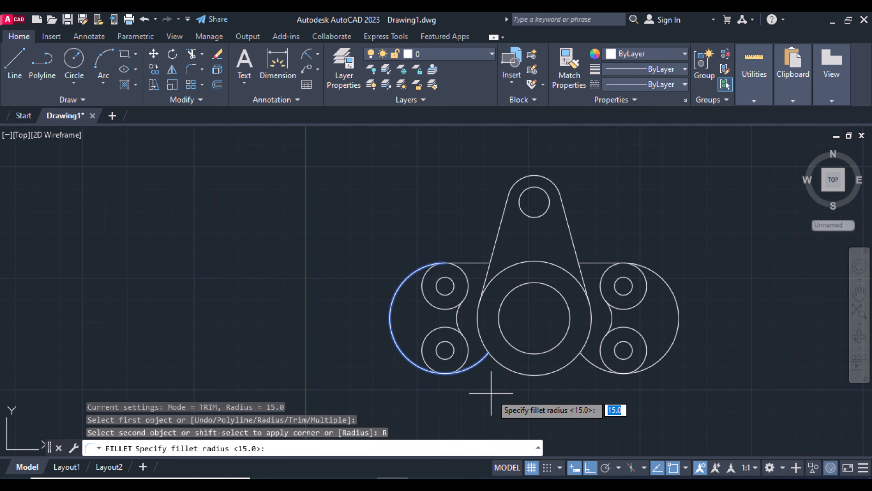
key("Return")
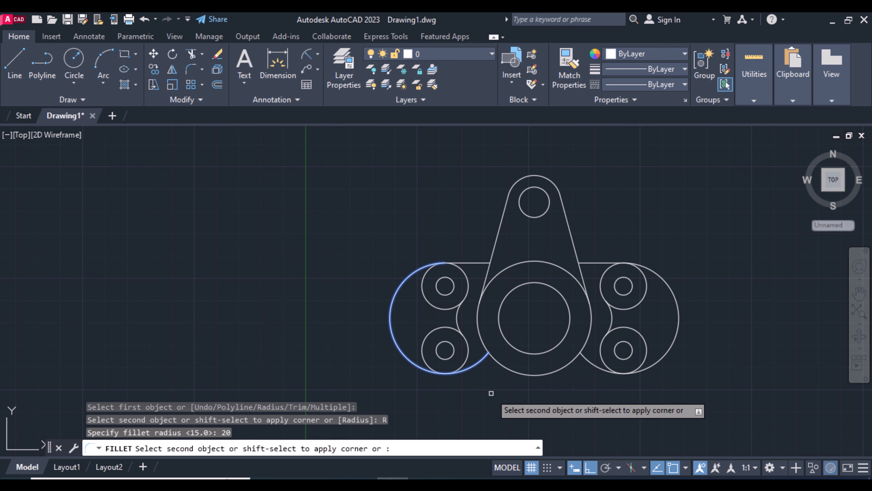
left_click(504, 369)
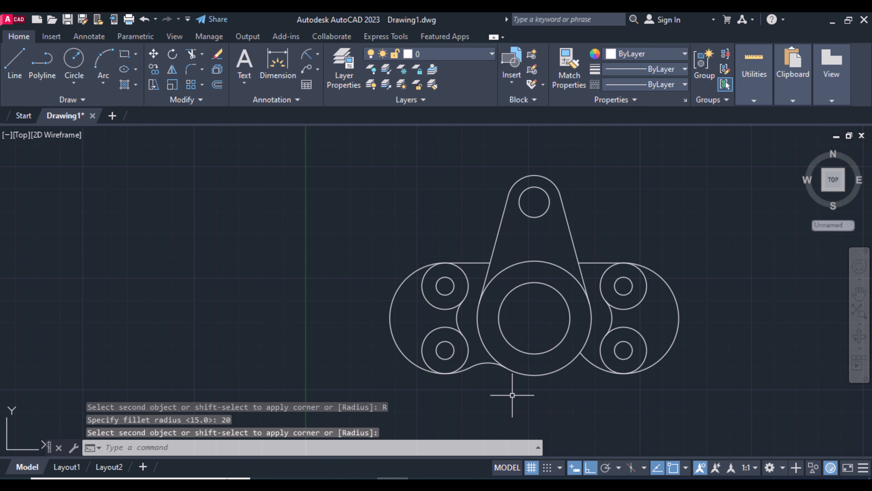
Fillet the central 32-radius circle and the right 31-radius arc along the bottom with radius 20
key("Return")
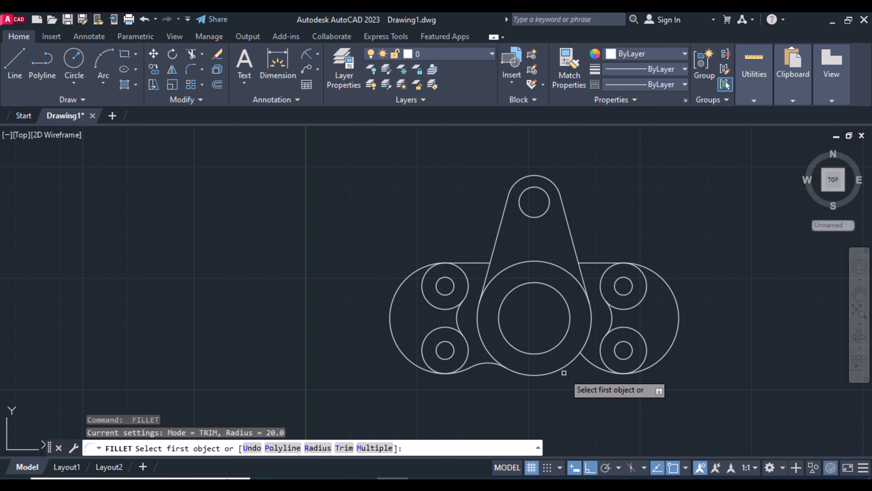
left_click(570, 362)
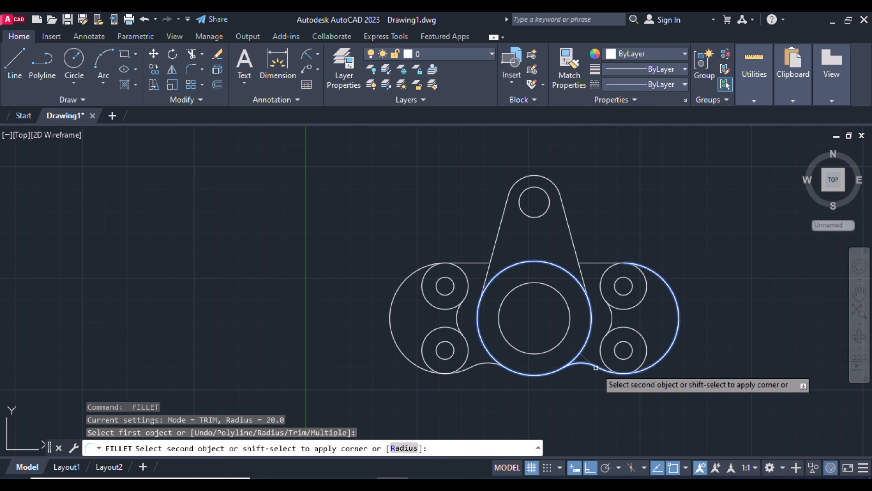
left_click(595, 367)
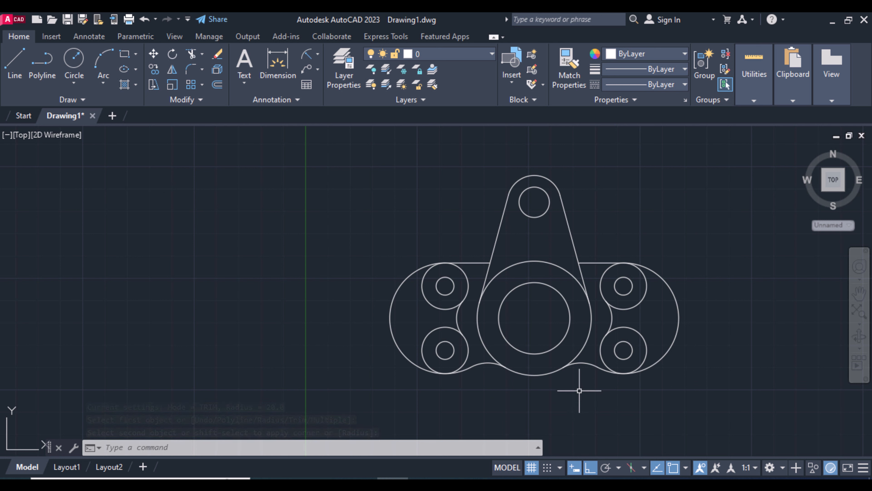
Trim the upper arc of the central 32-radius circle between the two slanted tangent lines
key("Return")
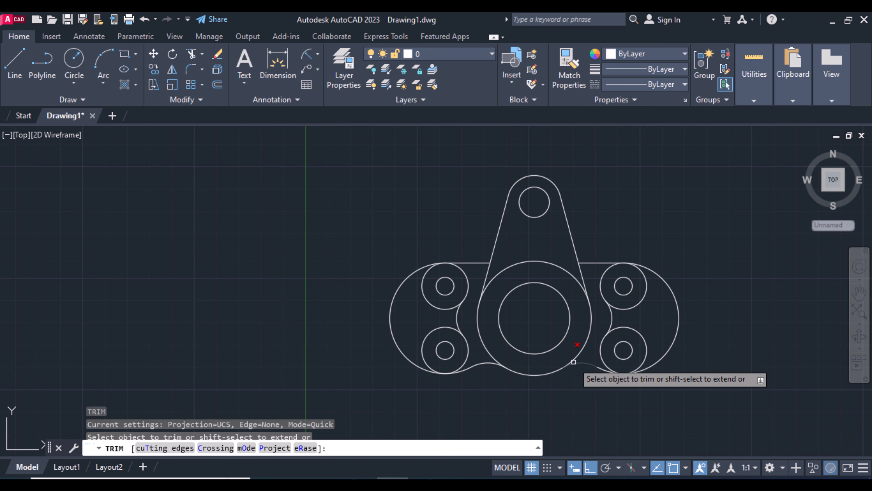
left_click(521, 260)
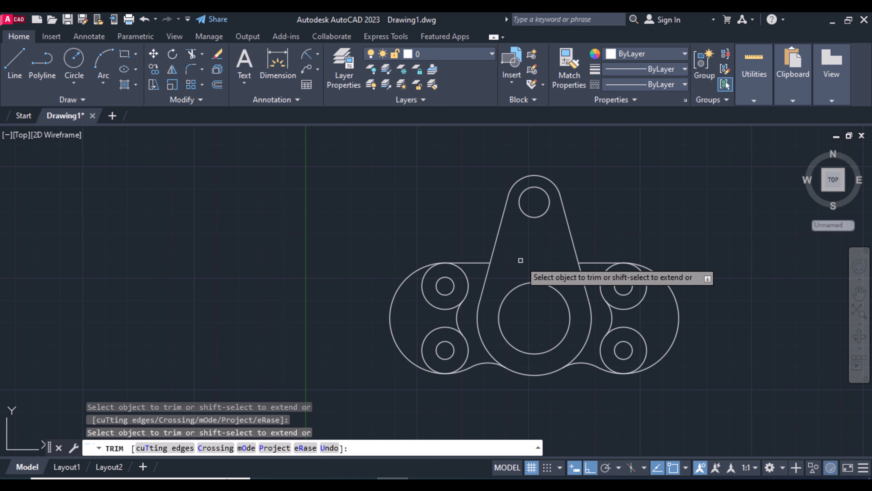
key("Return")
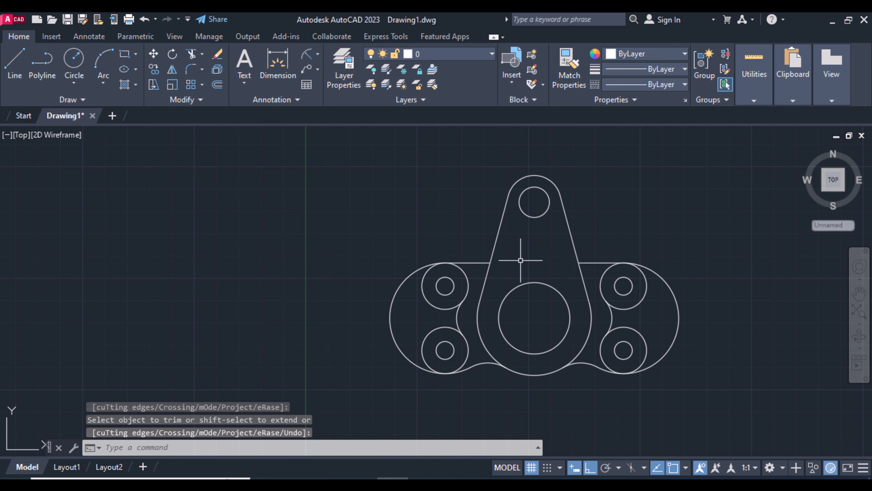
left_click(859, 292)
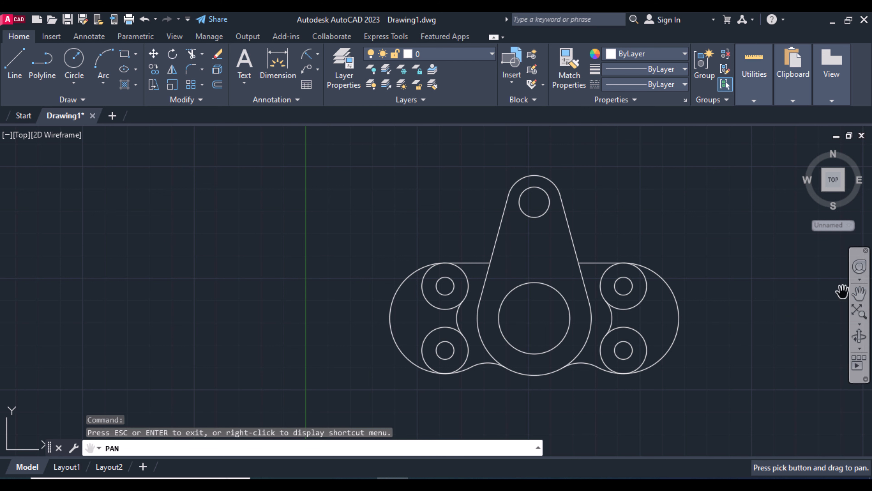
left_click_drag(769, 288, 648, 302)
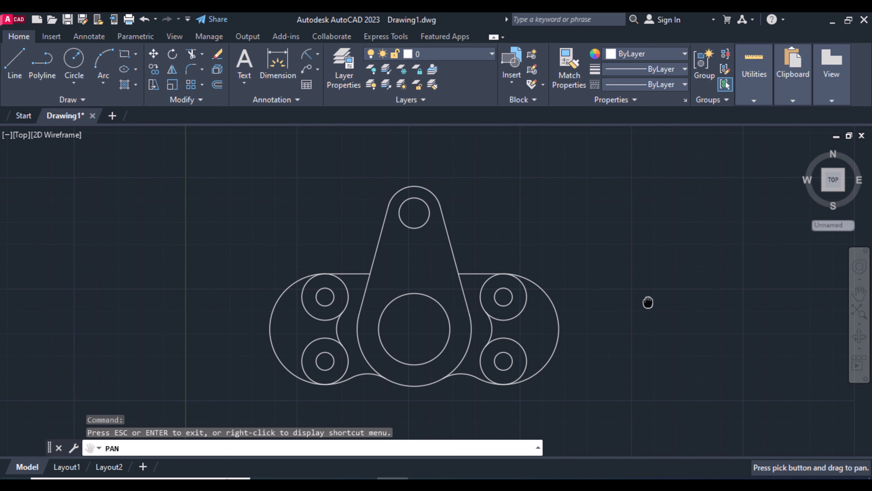
key("Escape")
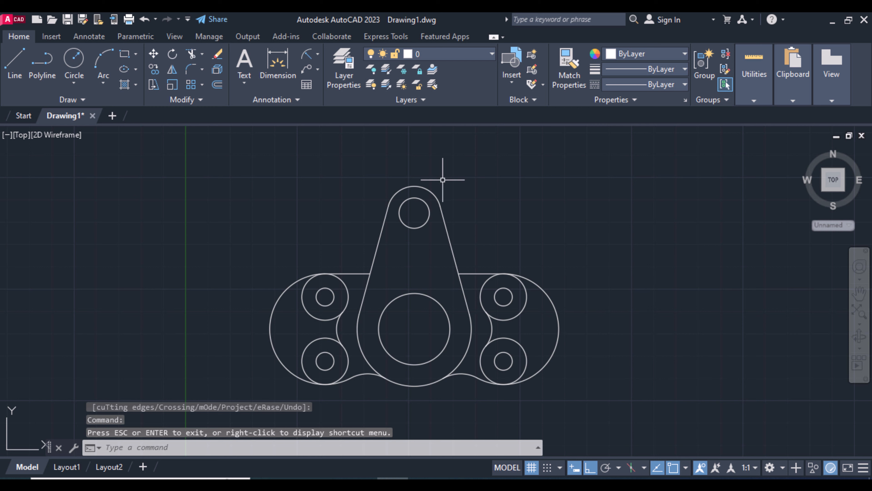
Dimension the horizontal distance between the large central hole's centre and the lower right hole's centre, placing it below the part
left_click(295, 73)
left_click(504, 361)
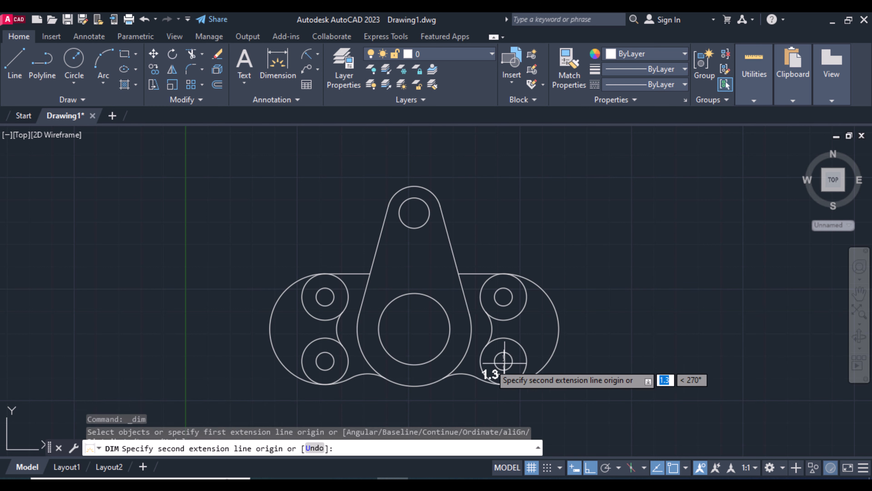
left_click(415, 329)
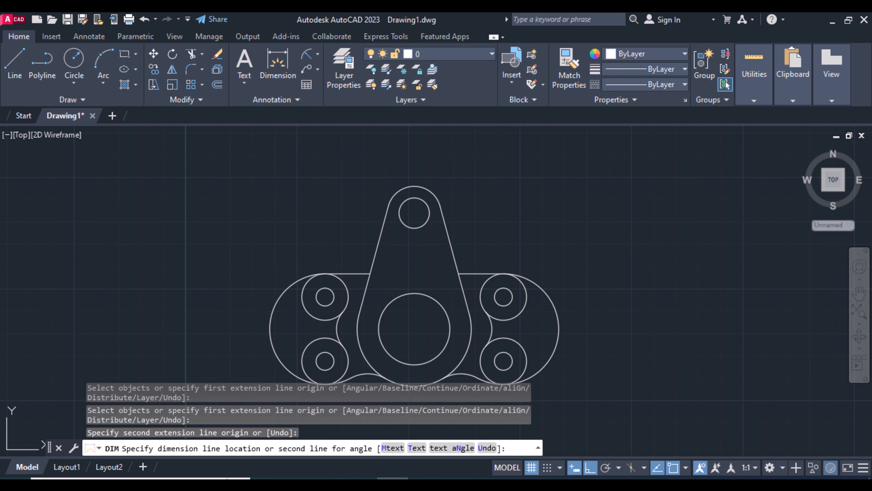
left_click(408, 426)
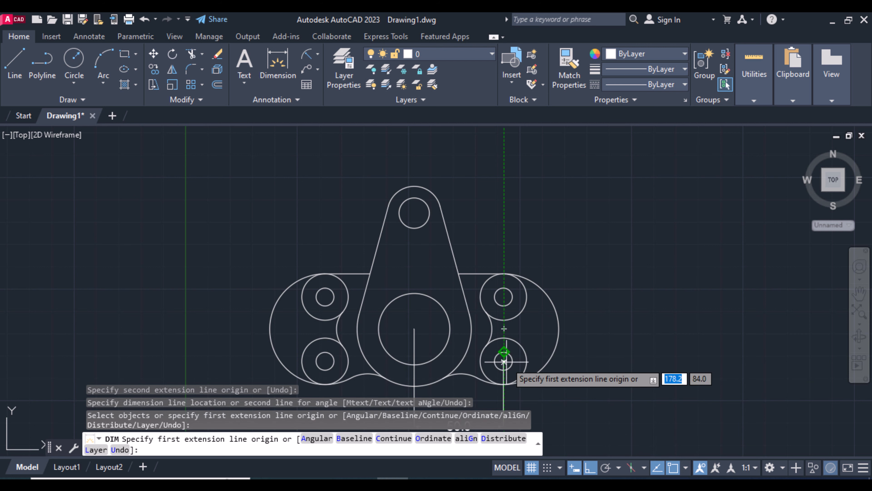
Dimension the vertical distance between the centres of the two right holes, placing it just right of their outer circles
scroll(504, 360, "up", 4)
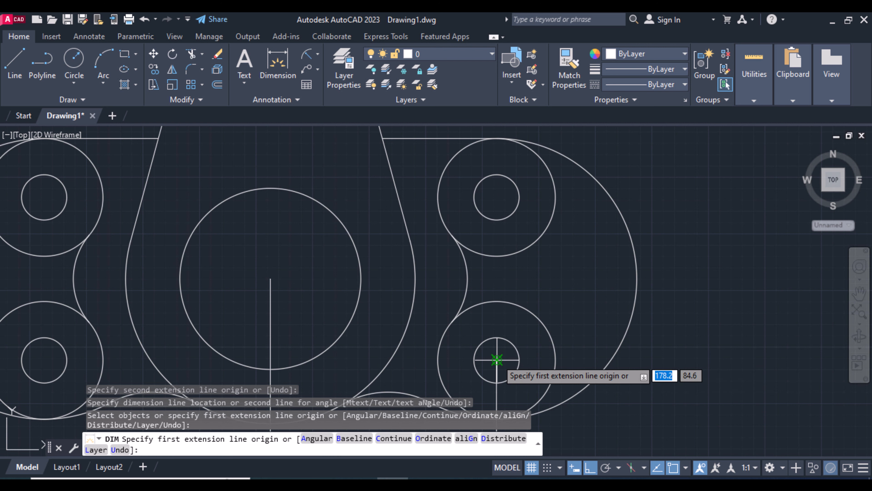
left_click(497, 360)
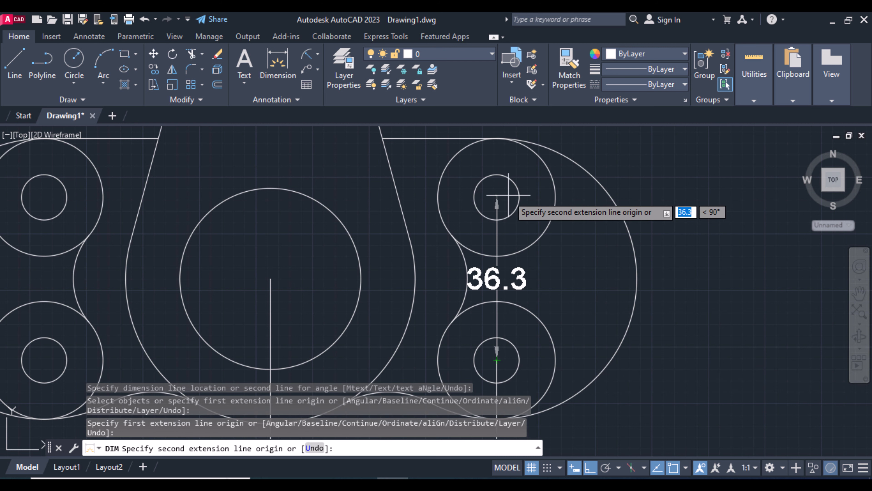
left_click(496, 197)
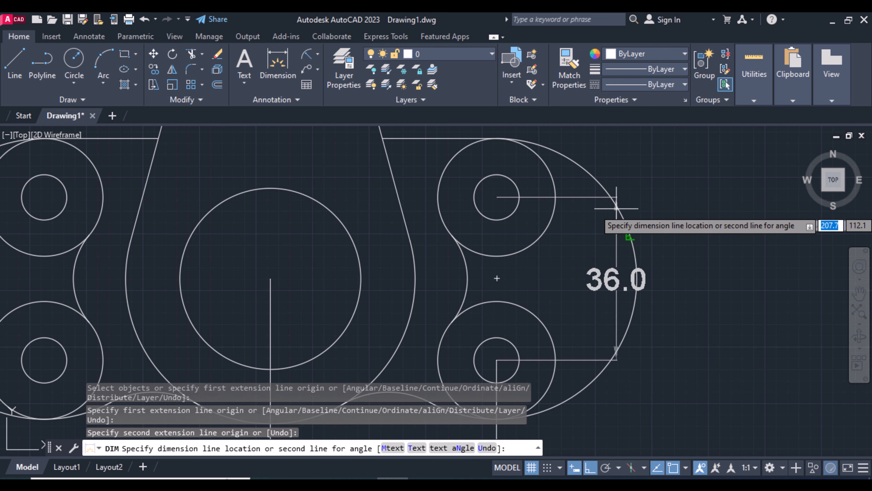
left_click(583, 220)
scroll(582, 220, "down", 4)
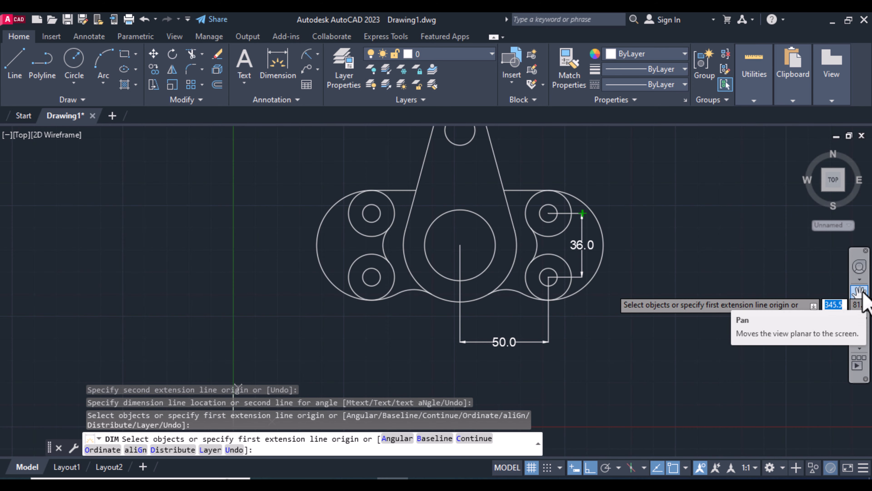
Dimension the vertical distance from the top hole's centre to the large central hole's centre along the part's axis
left_click(460, 130)
left_click(460, 244)
left_click(462, 246)
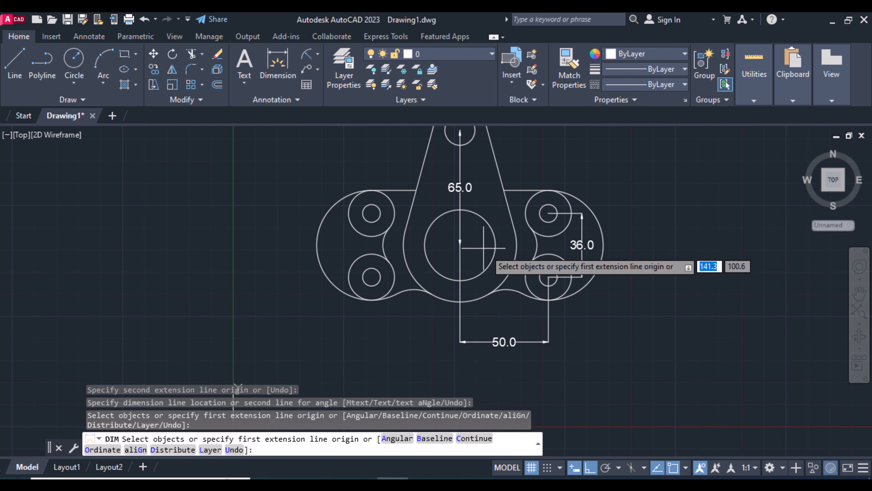
left_click(859, 293)
left_click_drag(621, 190, 578, 252)
key("Escape")
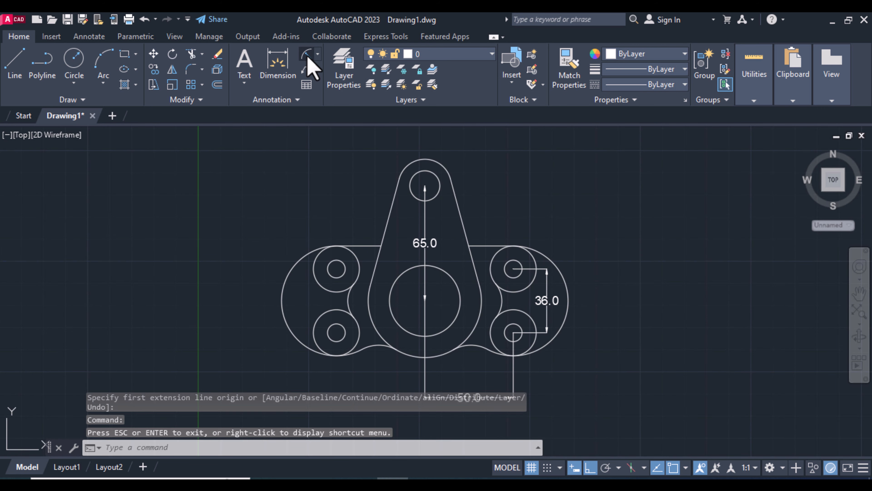
Add radius dimensions to the top hole and the outer arc around it, placing them on opposite sides of the arm
left_click(307, 56)
left_click(425, 171)
left_click(477, 190)
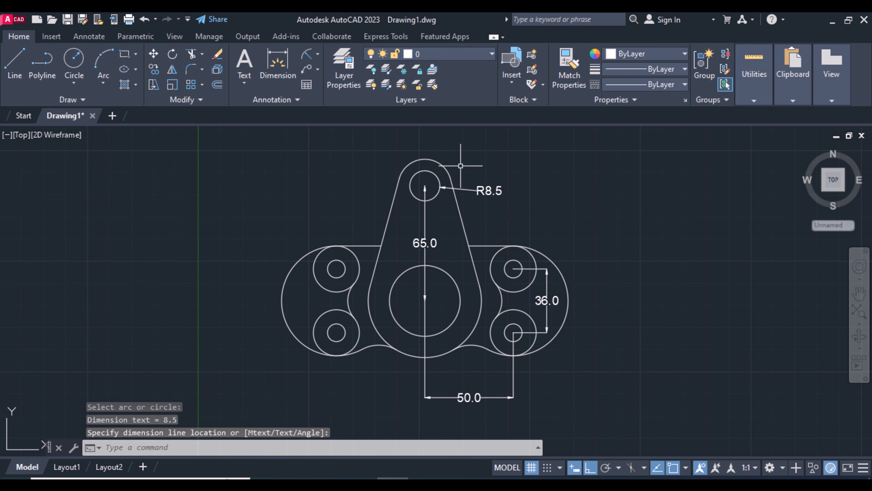
key("Return")
left_click(422, 160)
left_click(383, 164)
Add radius dimensions to the large left outer arc and the inward-facing fillet between the two left outer circles
key("Return")
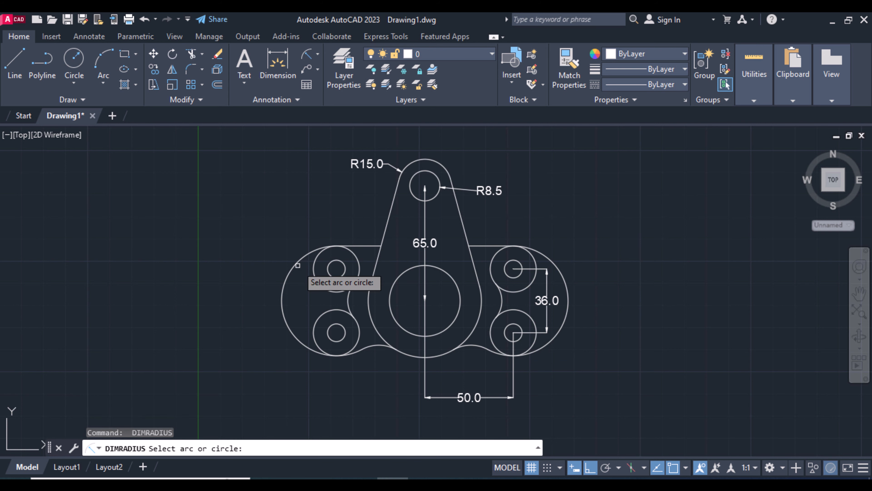
left_click(284, 288)
left_click(303, 298)
key("Return")
left_click(347, 299)
left_click(321, 303)
Add radius dimensions to the upper right outer circle and the upper left small hole, placing both above the part's side lobes
key("Return")
left_click(529, 253)
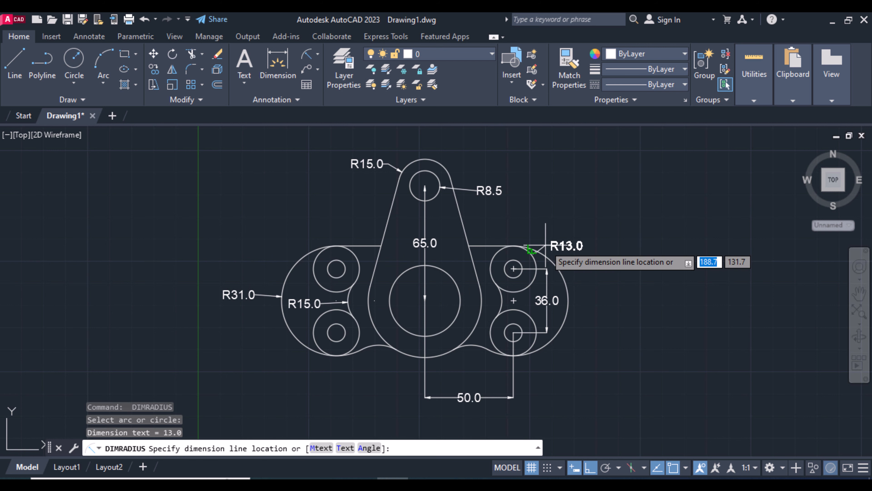
left_click(547, 240)
key("Return")
left_click(341, 258)
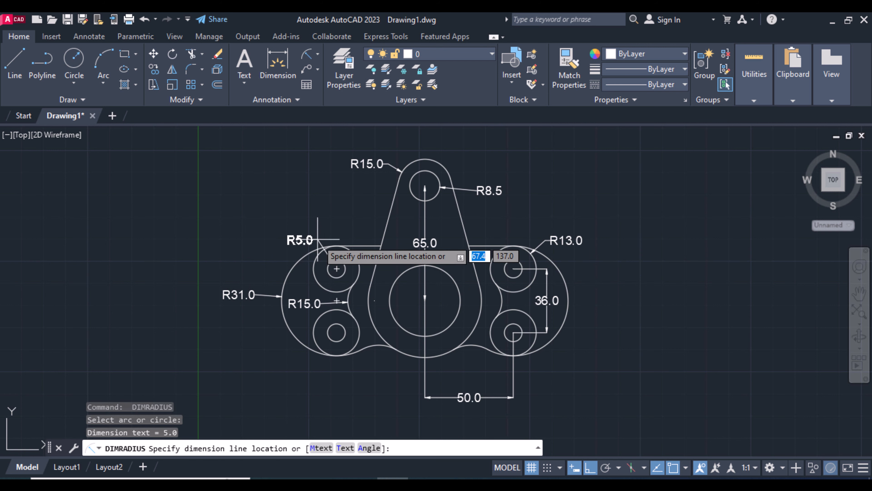
left_click(316, 240)
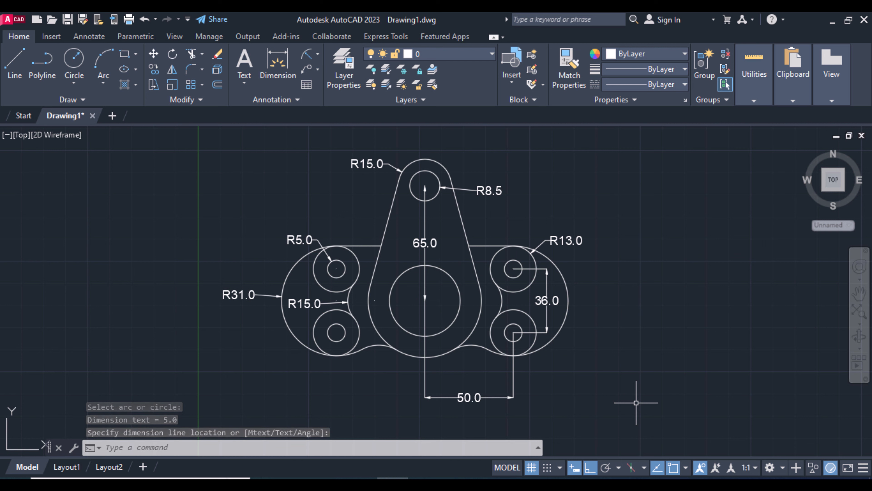
Add radius dimensions to the large central hole, placed inside it, and to the central outer arc, placed below the part
key("Return")
left_click(406, 329)
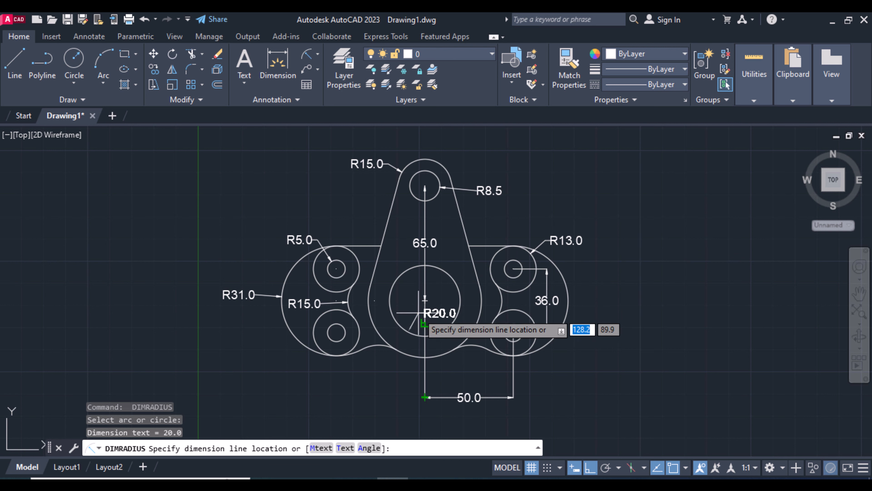
left_click(414, 310)
key("Return")
left_click(405, 354)
left_click(407, 377)
Add a radius dimension to the lower left fillet between the side lobe and the central arc, placing it below the fillet
key("Return")
left_click(379, 349)
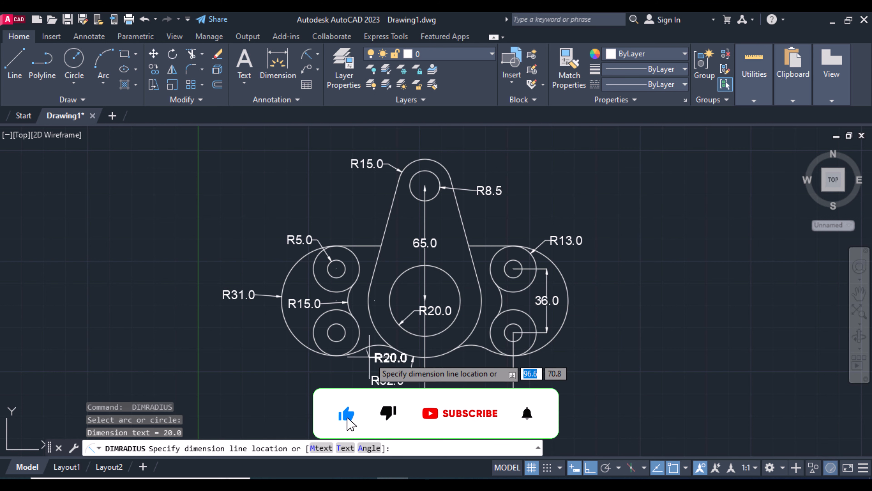
left_click(373, 365)
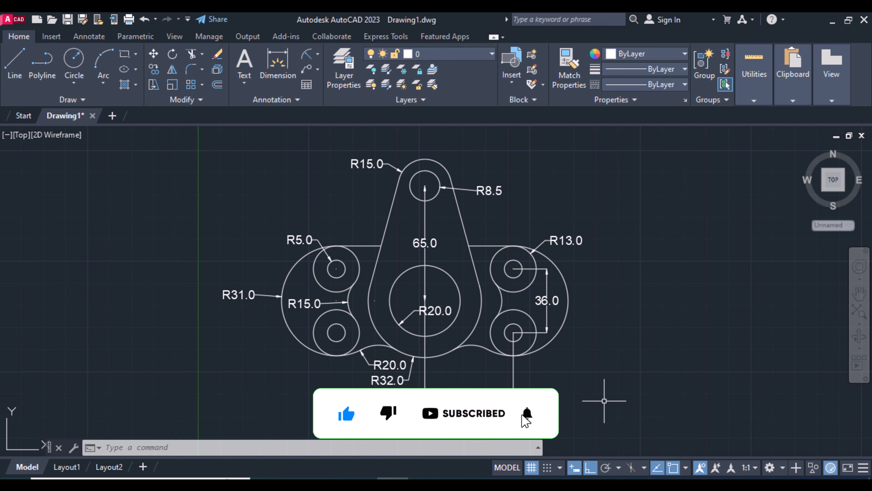
Move the horizontal dimension line below the part upward, closer to the bottom outline
left_click(478, 400)
left_click(469, 400)
left_click(469, 371)
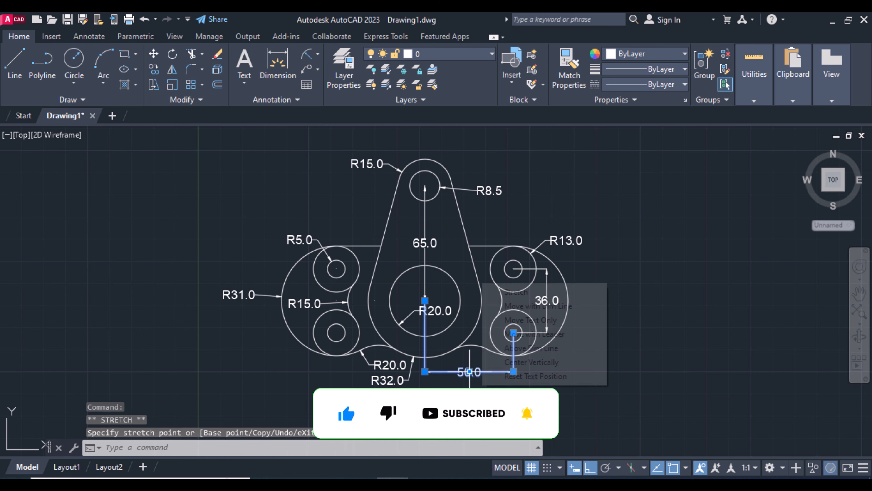